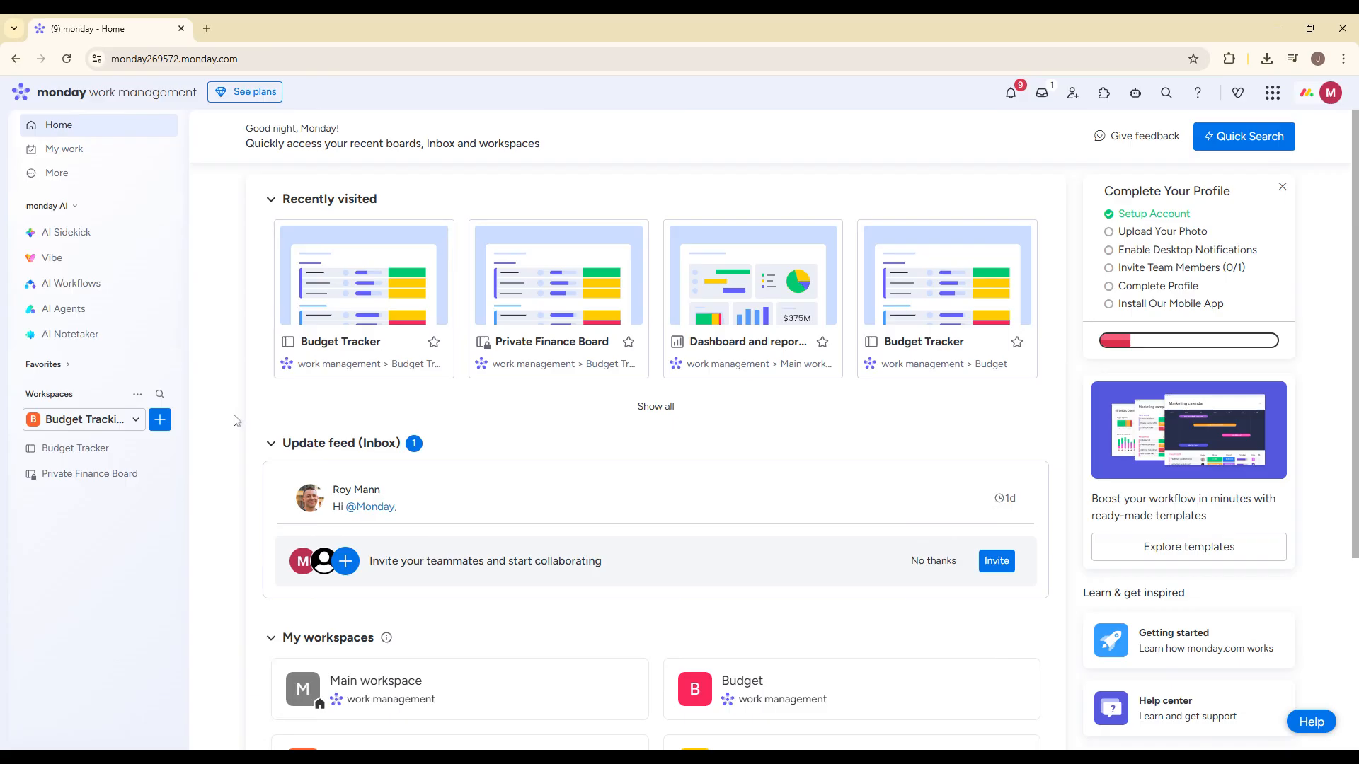
# - Create a board named Project A in the Budget Tracking workspace with Main privacy, set to manage Projects
pyautogui.click(165, 424)
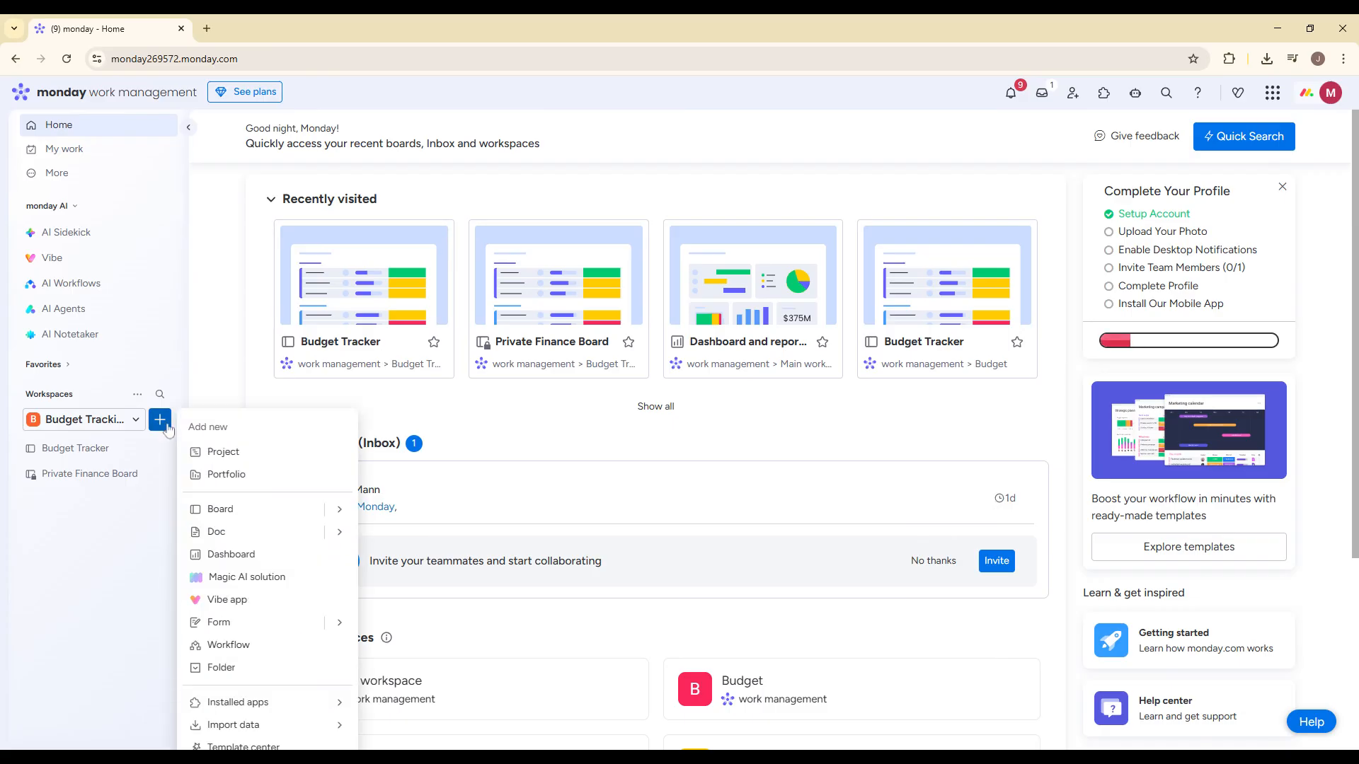
pyautogui.click(338, 510)
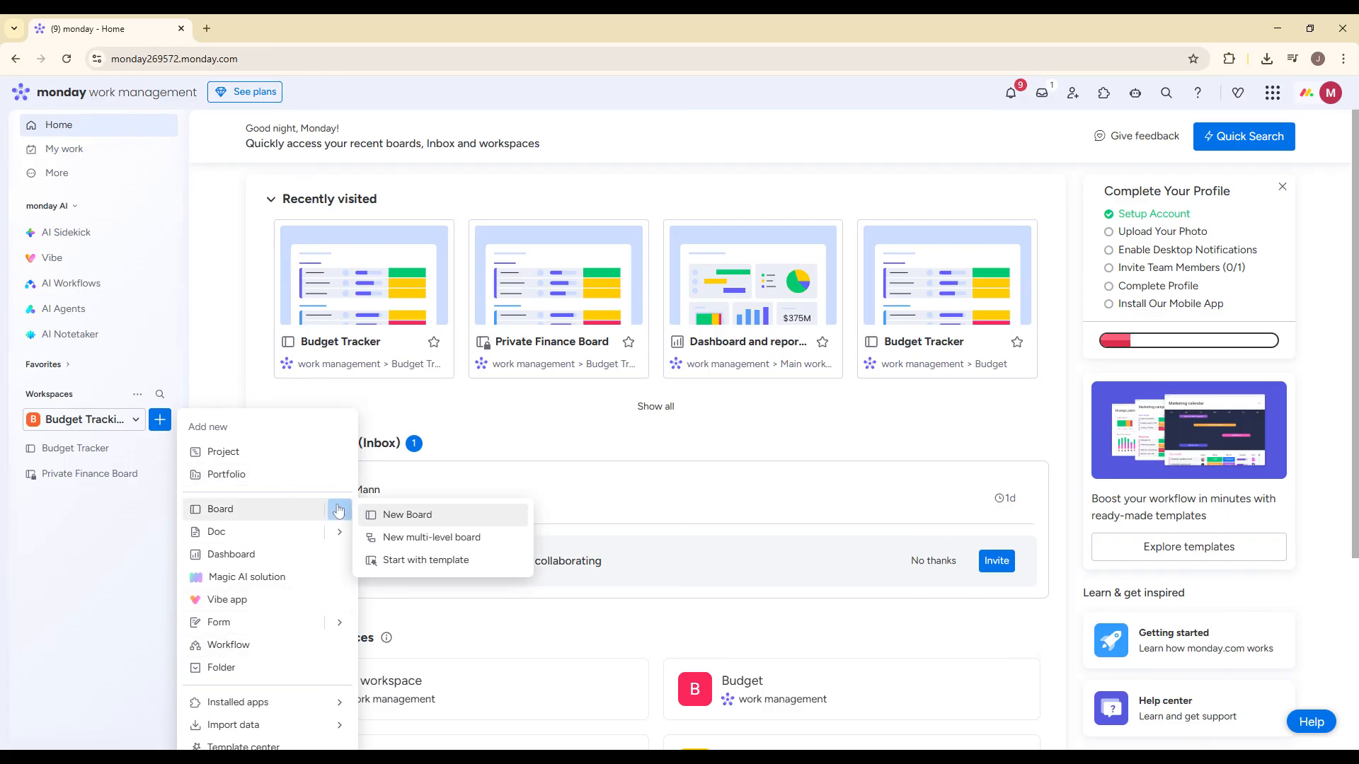
pyautogui.click(402, 518)
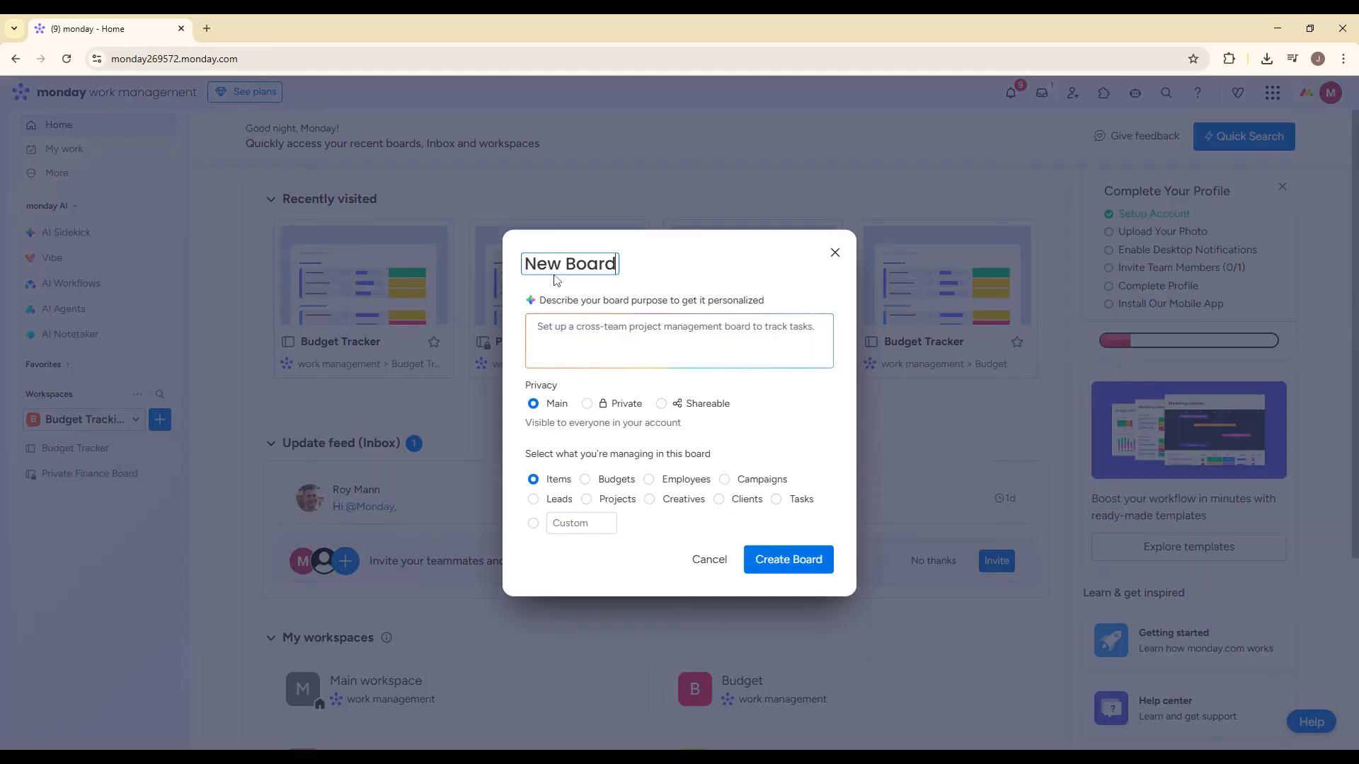
pyautogui.hotkey('ctrl', 'a')
pyautogui.write('Po')
pyautogui.press('BackSpace')
pyautogui.write('r')
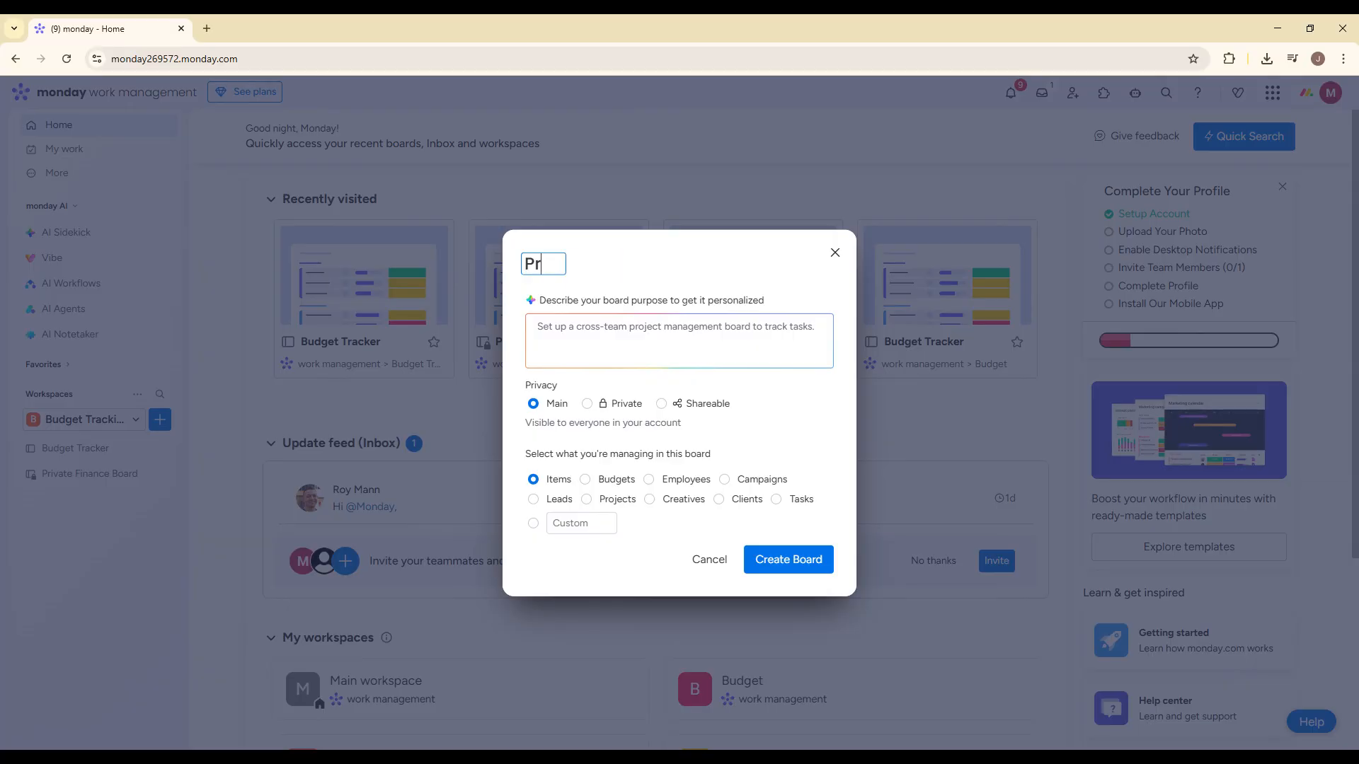
pyautogui.write('oject A')
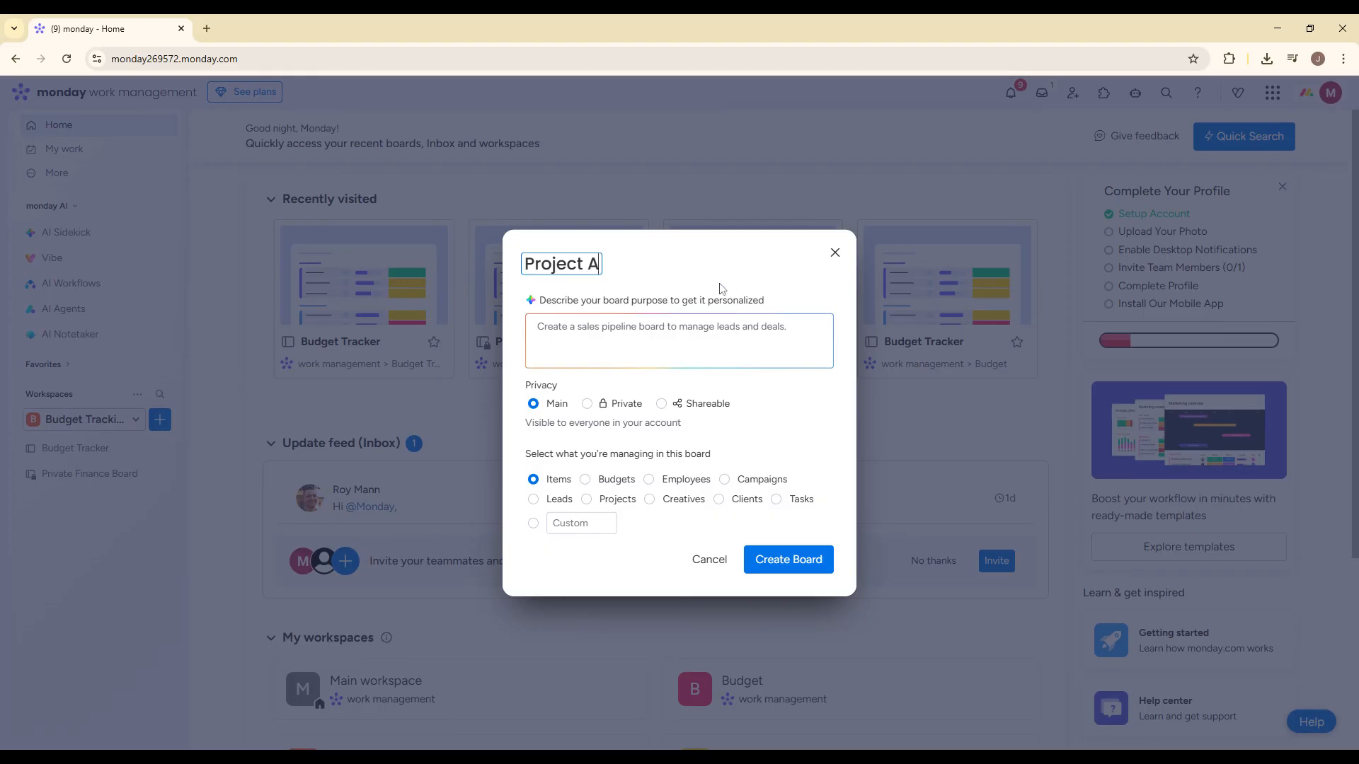
pyautogui.click(587, 499)
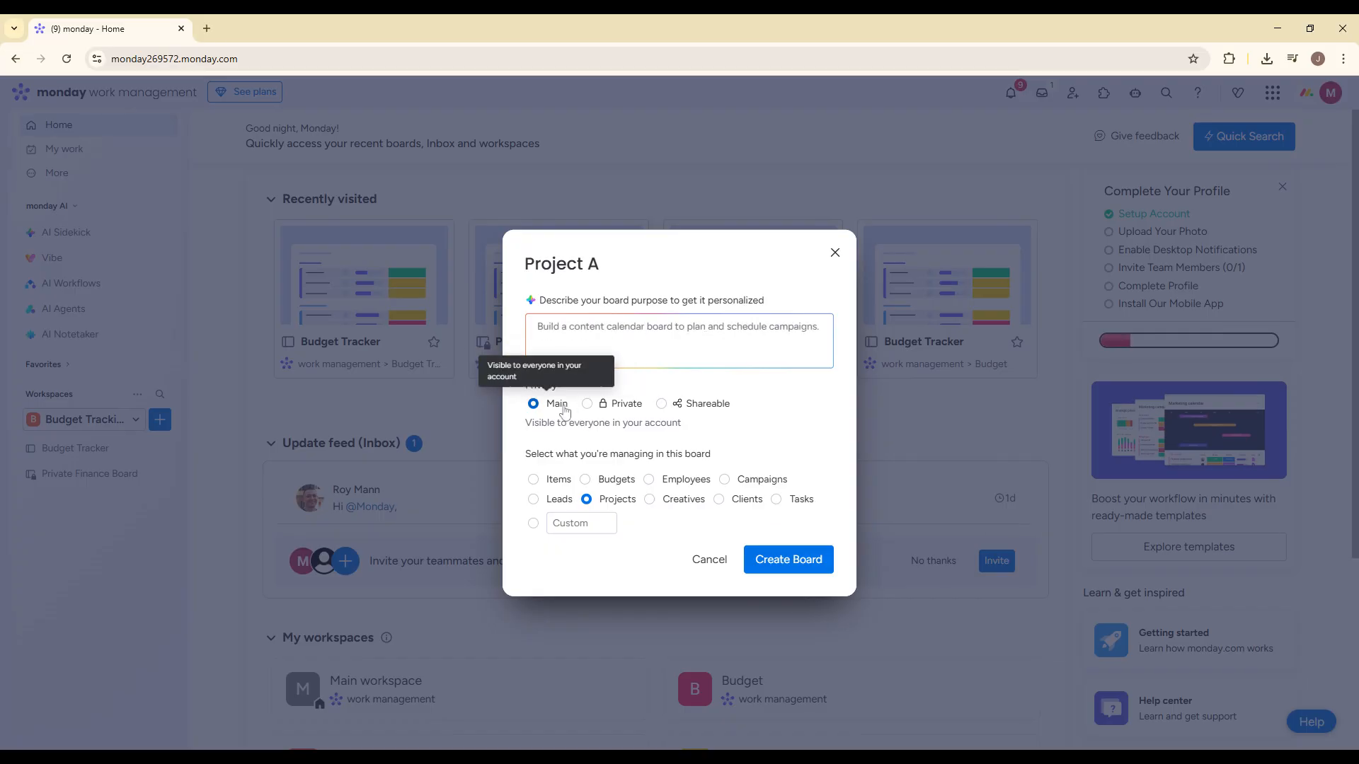
pyautogui.click(807, 559)
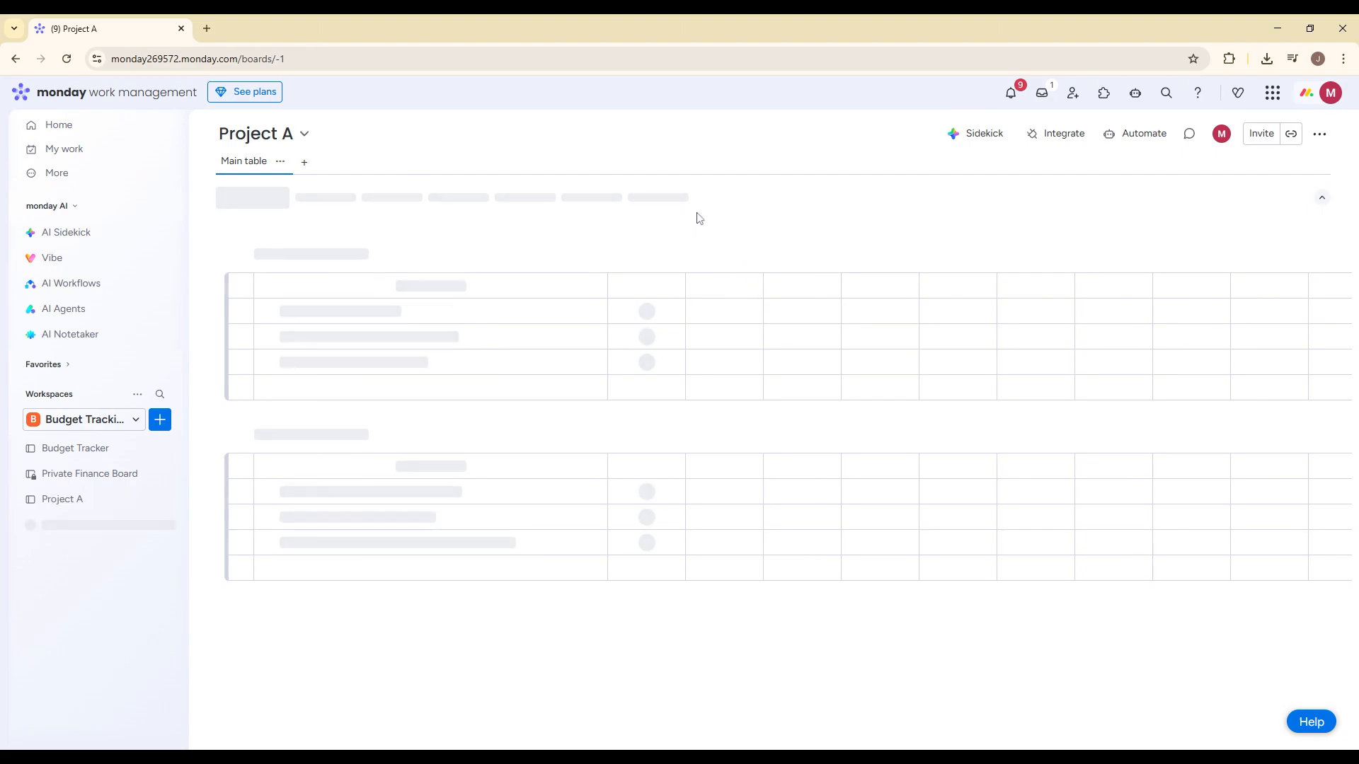
pyautogui.click(136, 425)
pyautogui.click(160, 420)
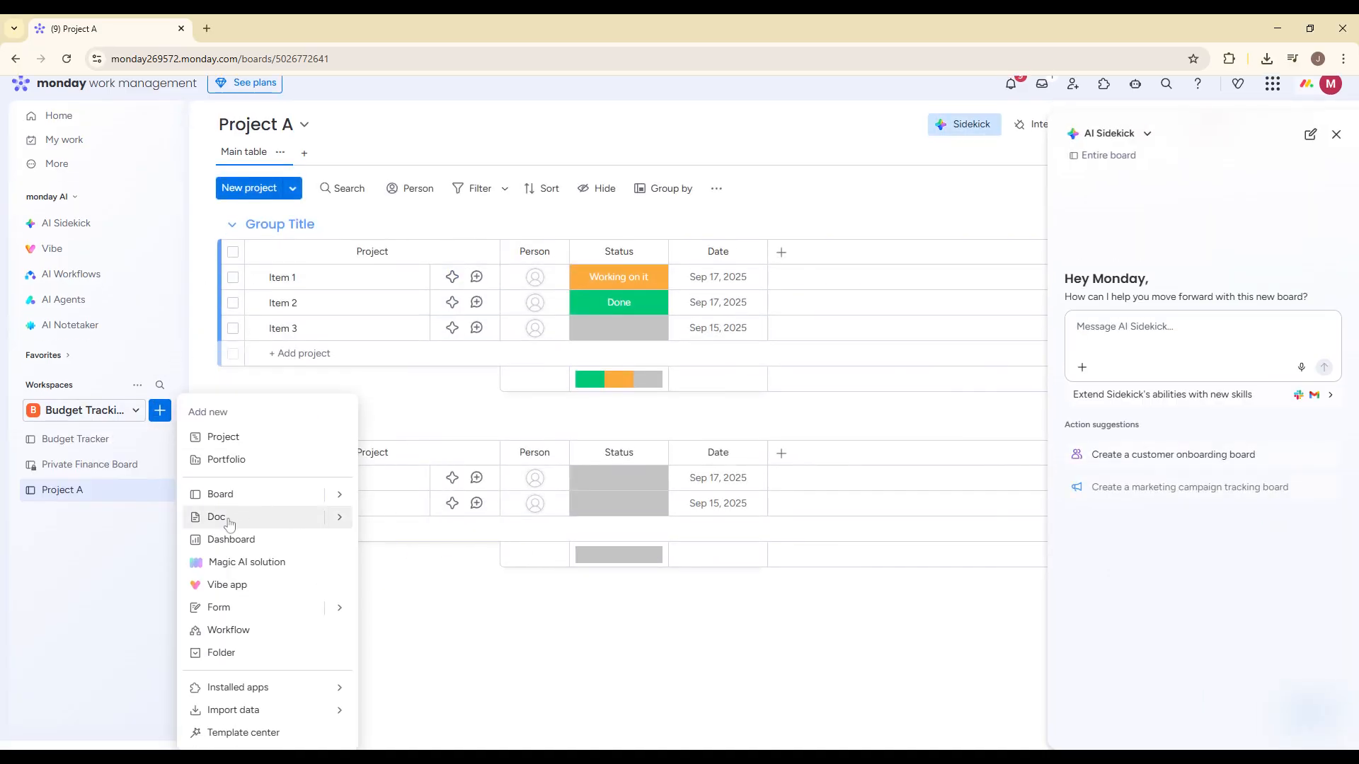
pyautogui.click(228, 520)
pyautogui.click(305, 431)
# - Create a second board named Project B in the same workspace with Main privacy, set to manage Projects
pyautogui.click(164, 424)
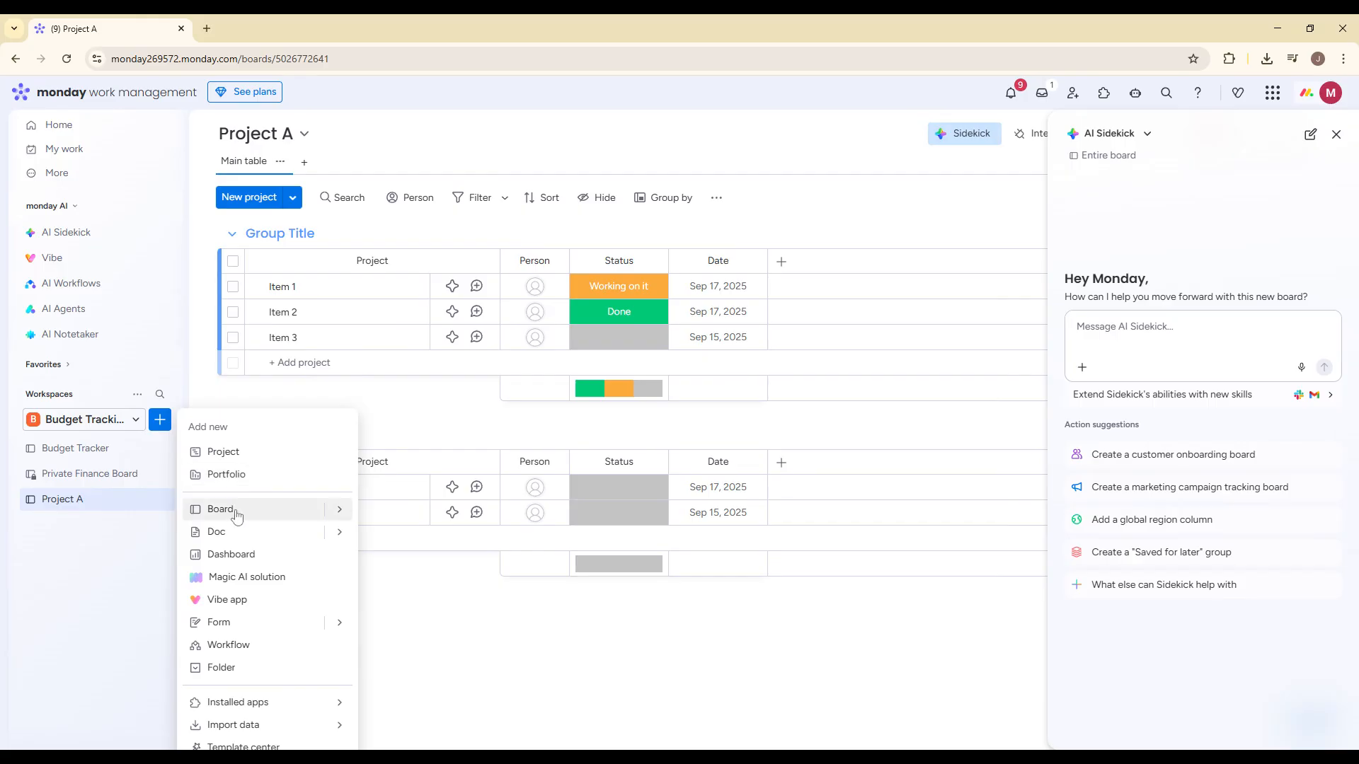
pyautogui.click(237, 511)
pyautogui.click(608, 286)
pyautogui.write('Pro')
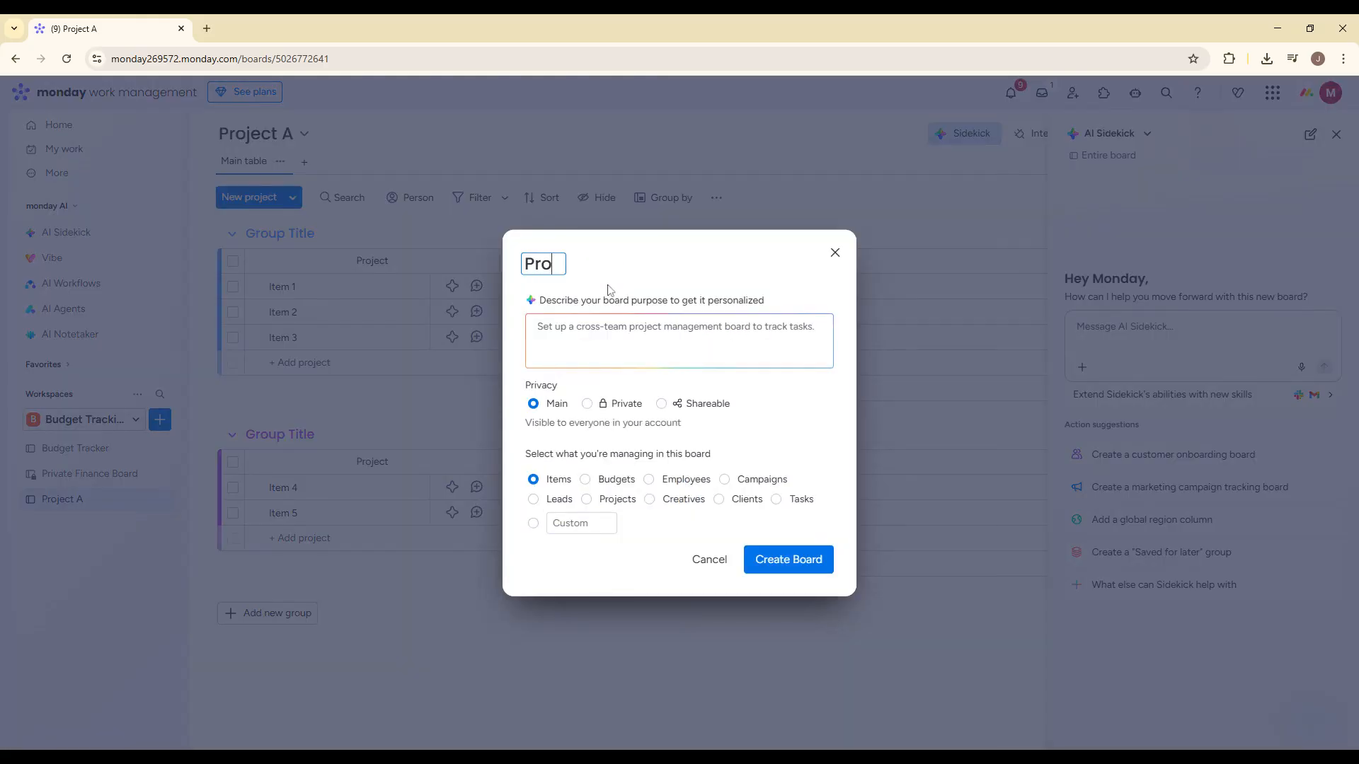
pyautogui.write('ject B')
pyautogui.click(617, 499)
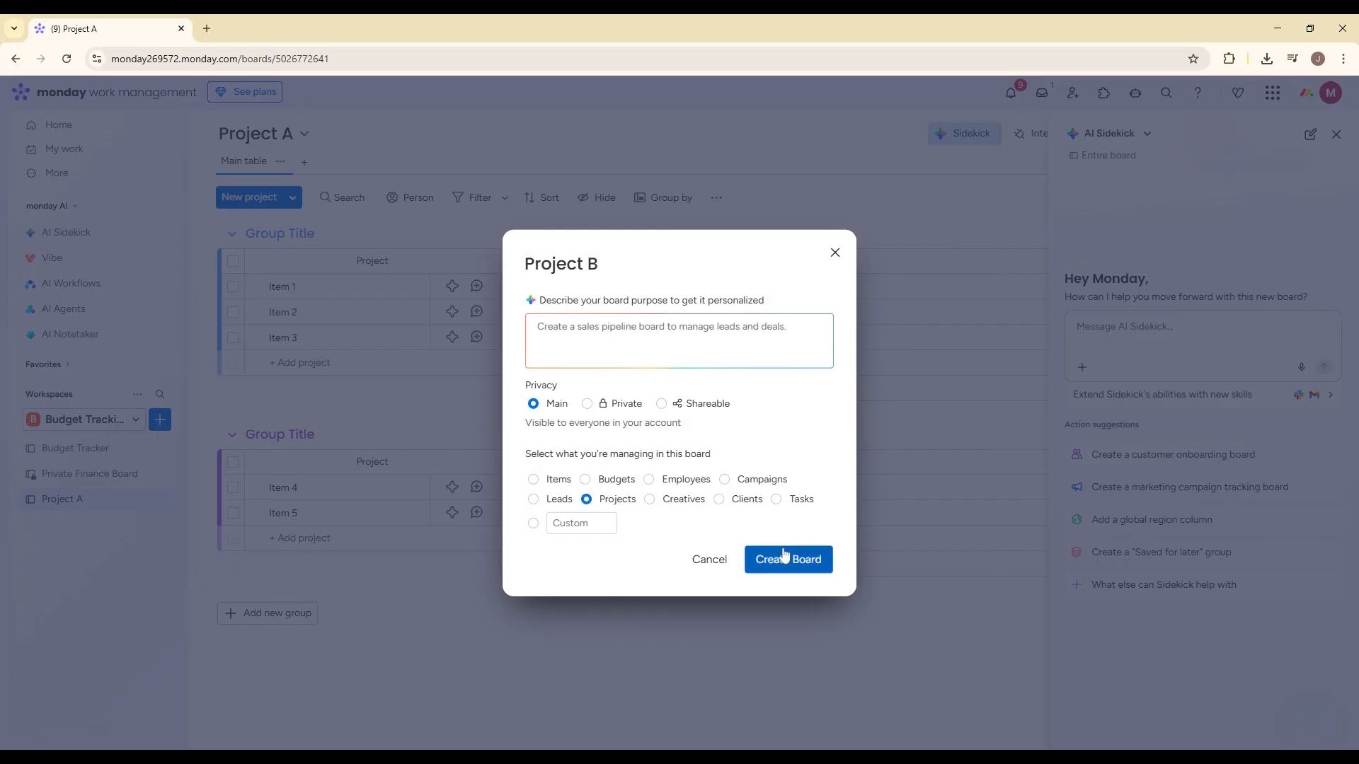
pyautogui.click(764, 559)
# - Open the Project A board and close its AI Sidekick pane
pyautogui.click(84, 500)
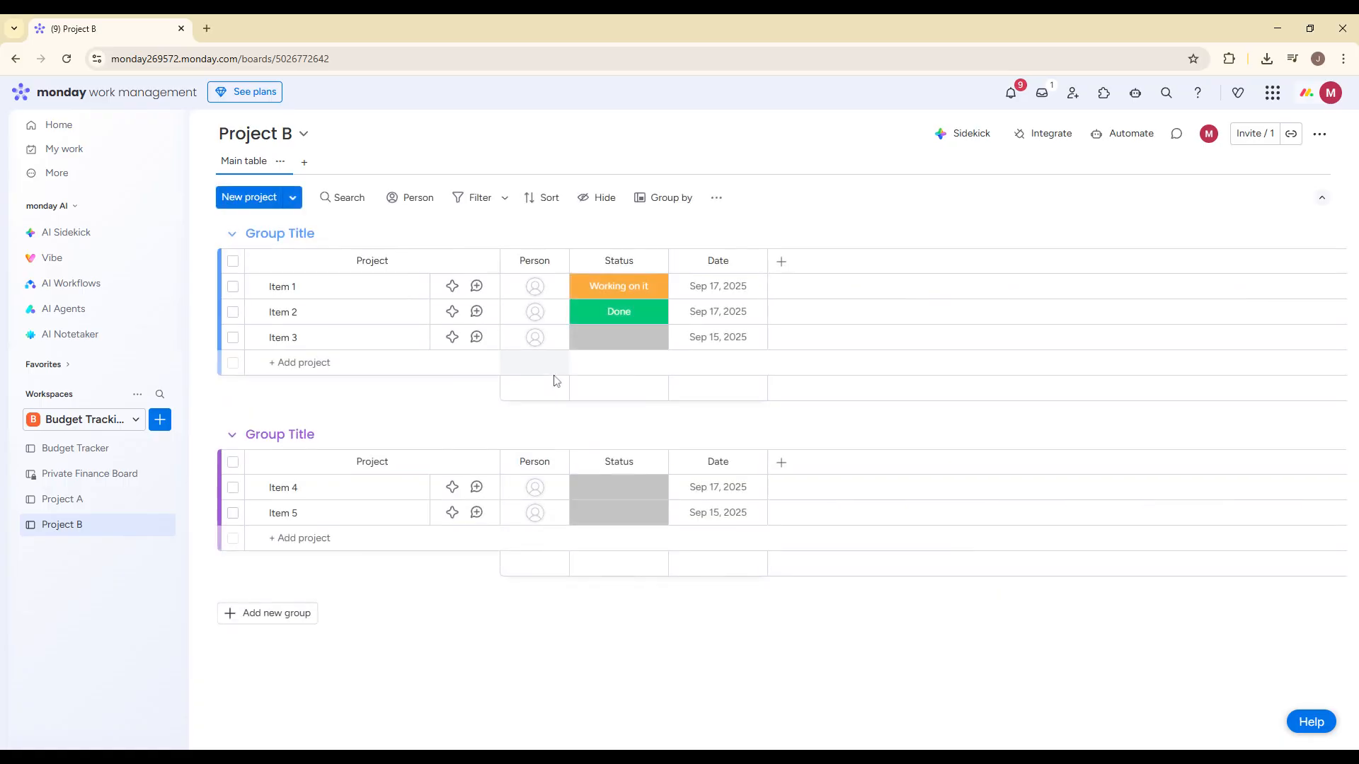
pyautogui.click(106, 503)
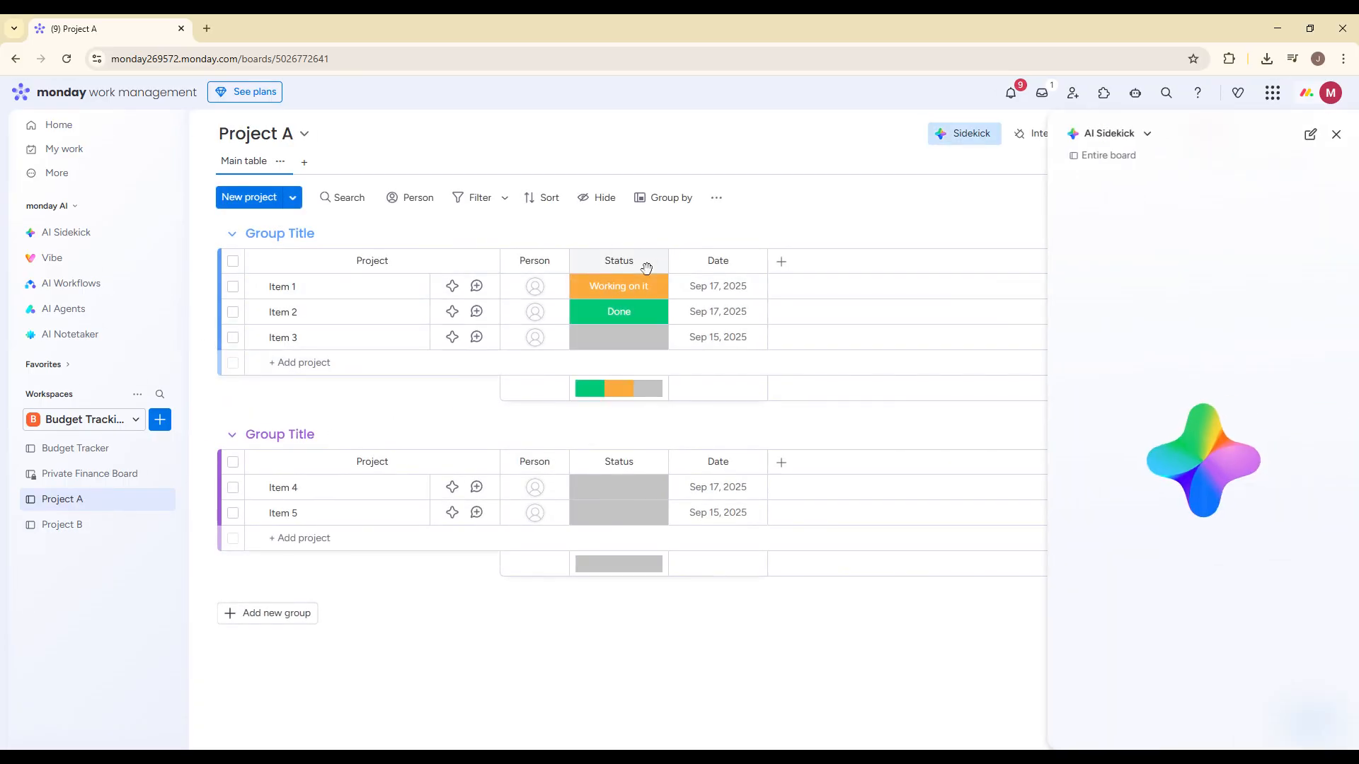
pyautogui.click(1336, 134)
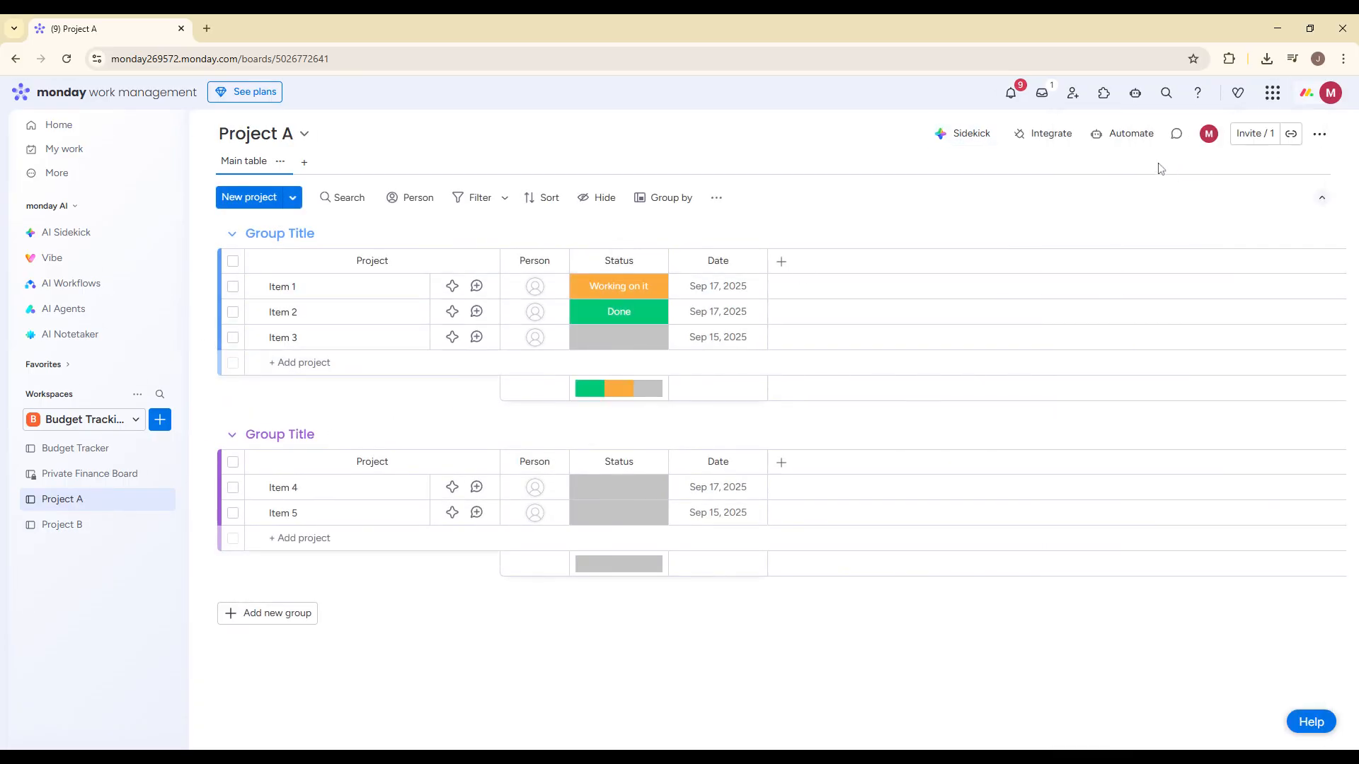
# - Rename the "Working on it" status label to "Planned" on the Project A board
pyautogui.click(621, 260)
pyautogui.click(630, 287)
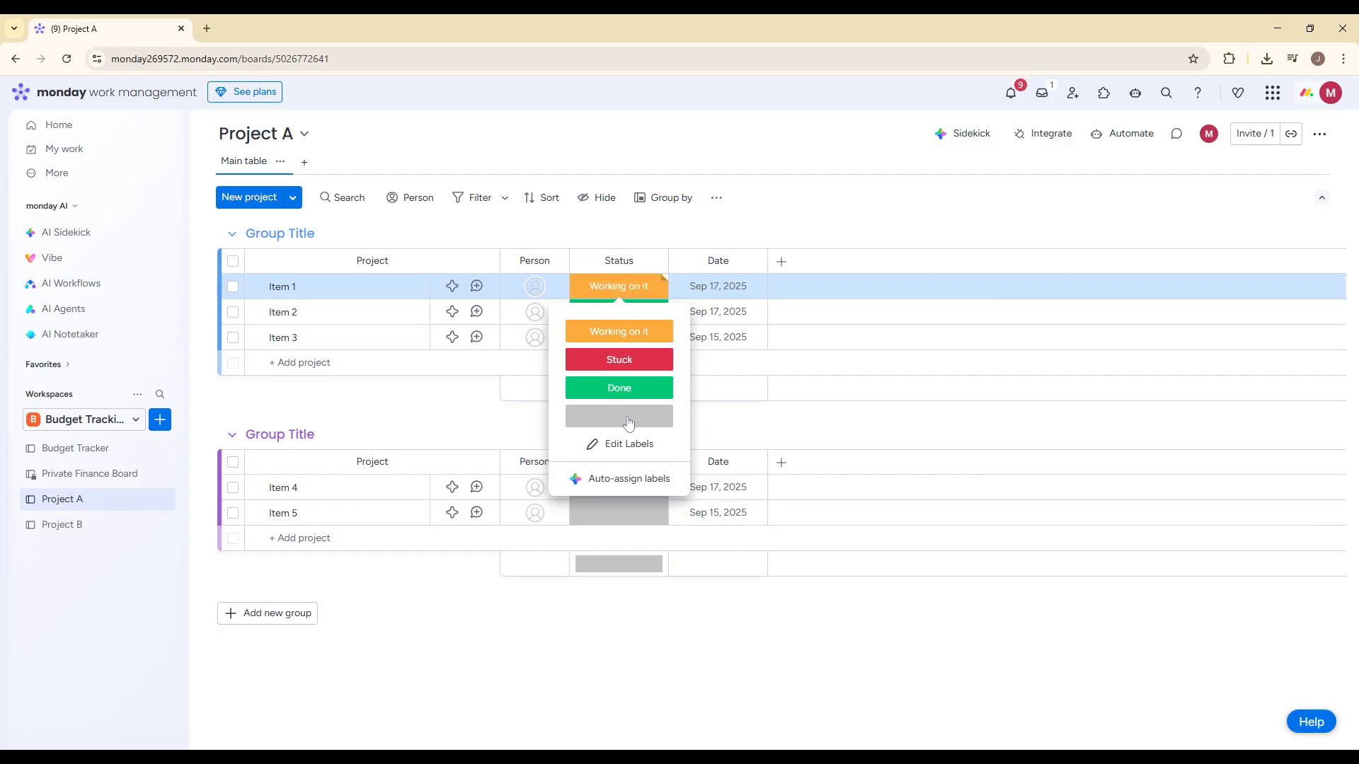
pyautogui.click(628, 453)
pyautogui.tripleClick(647, 331)
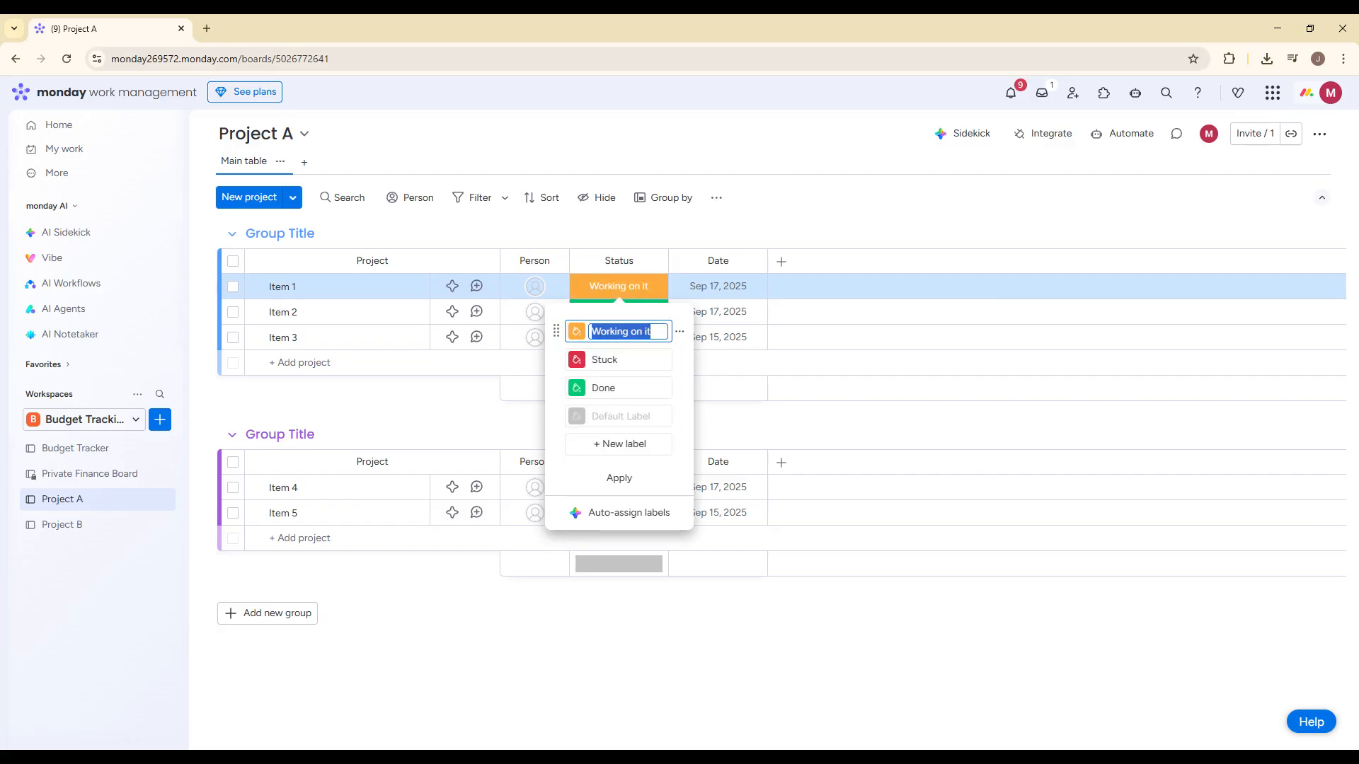
pyautogui.write('pl')
pyautogui.press('BackSpace')
pyautogui.write('pl')
pyautogui.press('BackSpace')
pyautogui.press('BackSpace')
pyautogui.write('I')
pyautogui.hotkey('ctrl', 'a')
pyautogui.write('P')
pyautogui.click(629, 359)
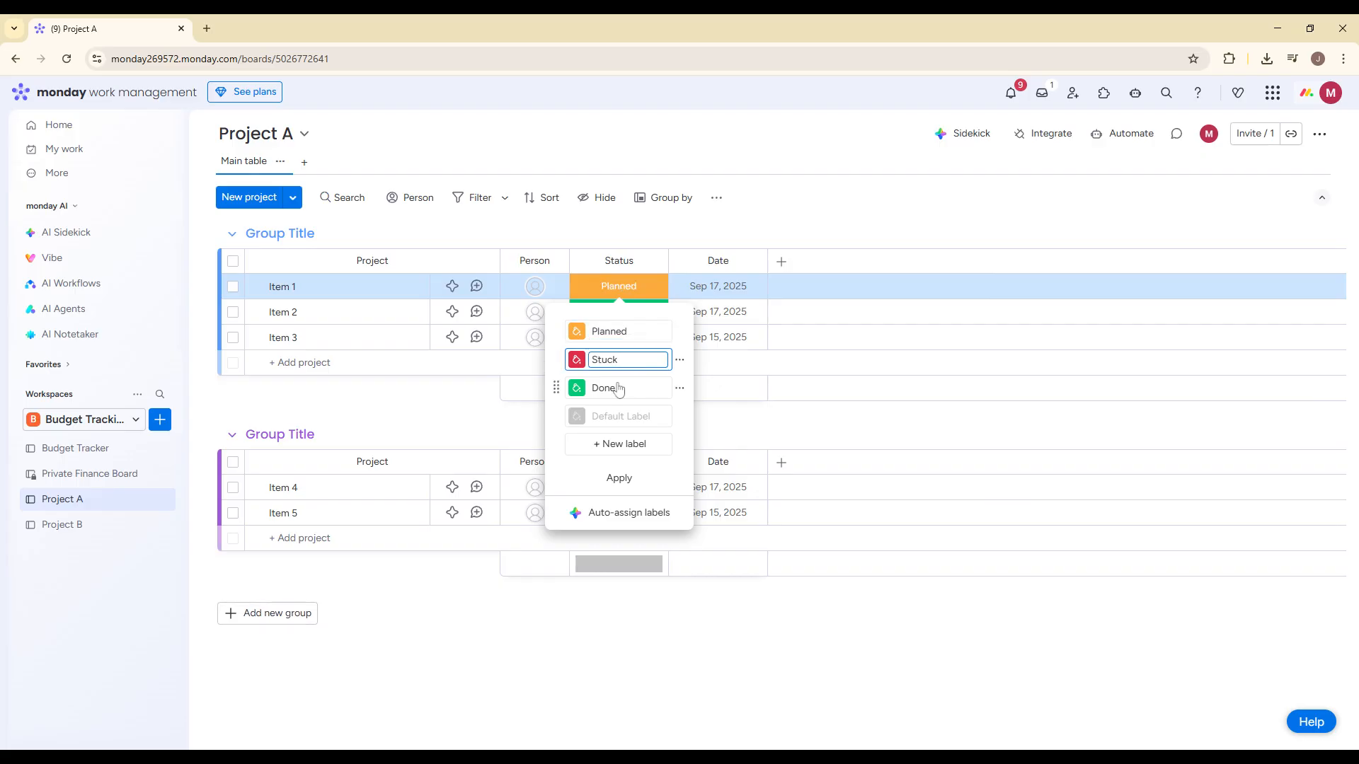
pyautogui.click(873, 235)
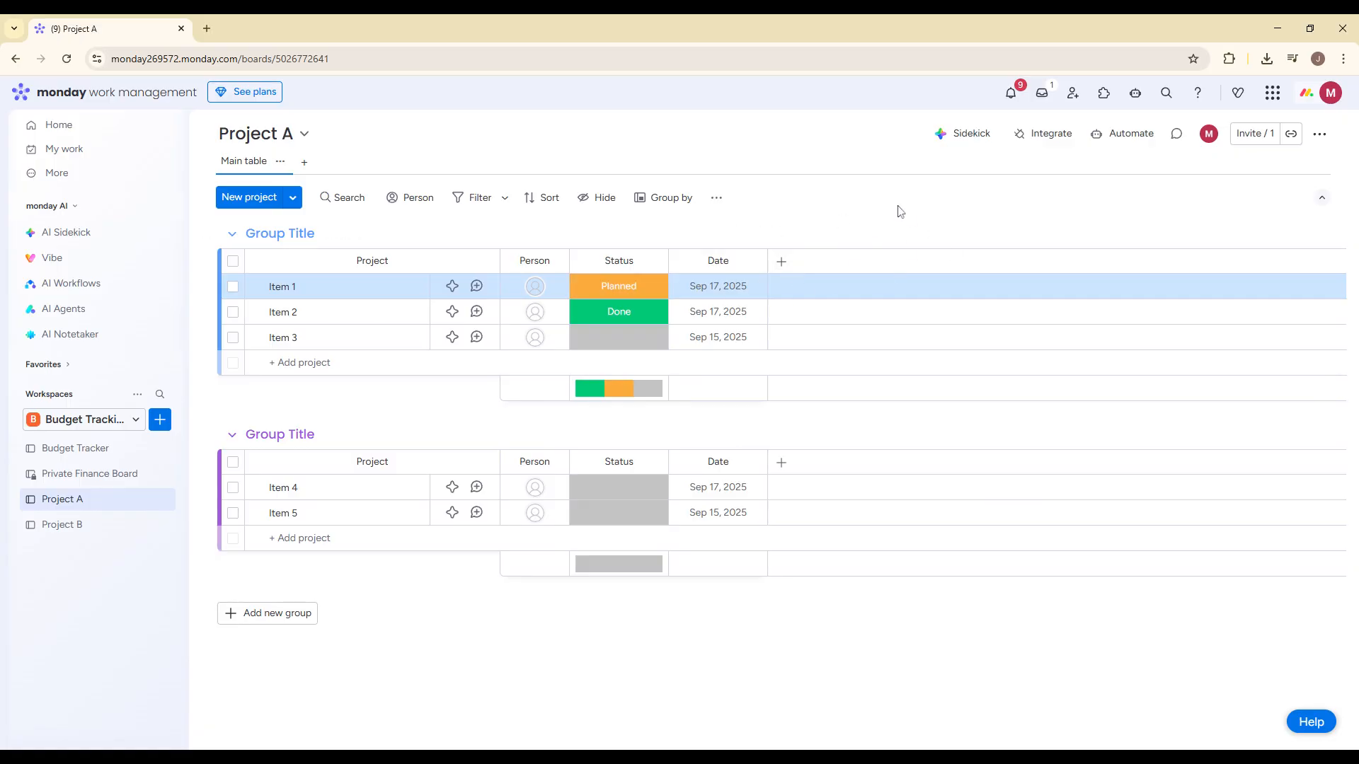
# - Add a Priority column to the Project A board and set Item 1's priority to Low
pyautogui.click(781, 261)
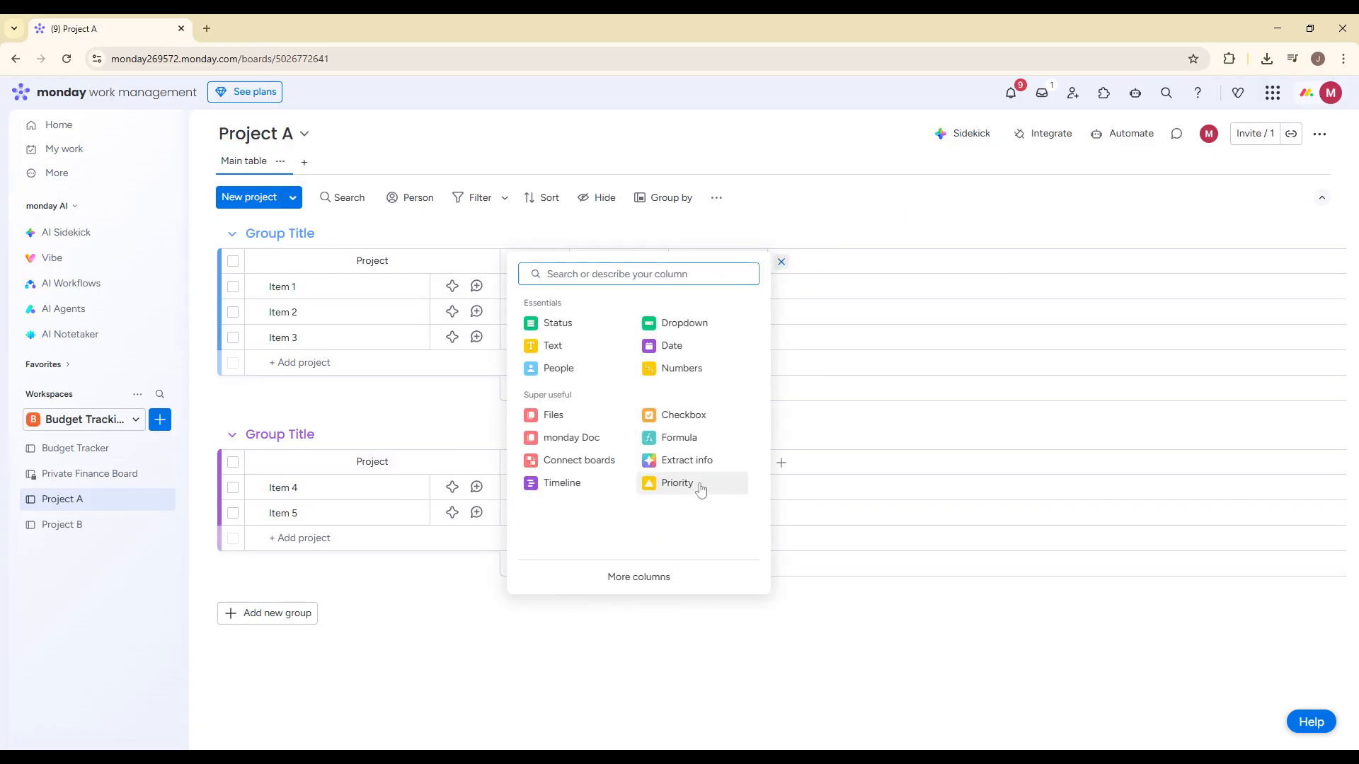
pyautogui.click(699, 484)
pyautogui.click(805, 295)
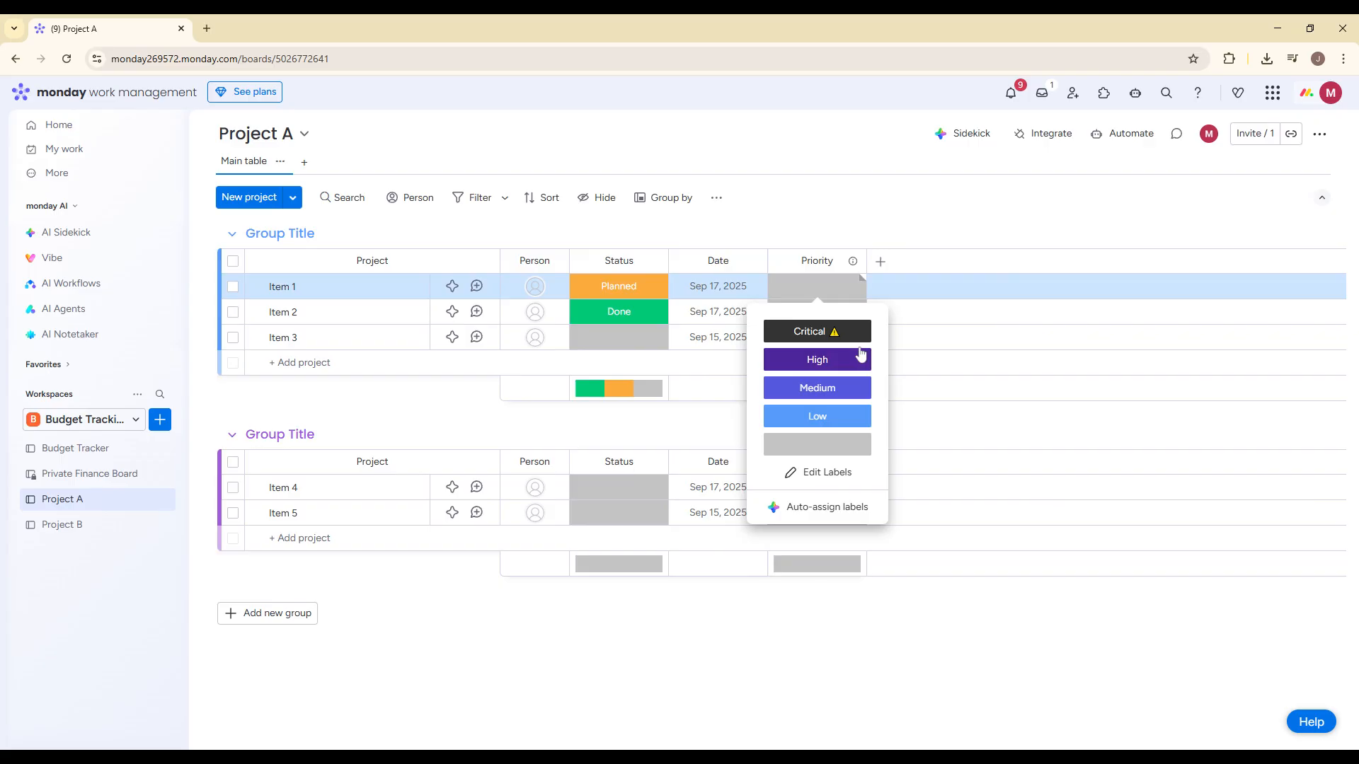
pyautogui.click(821, 416)
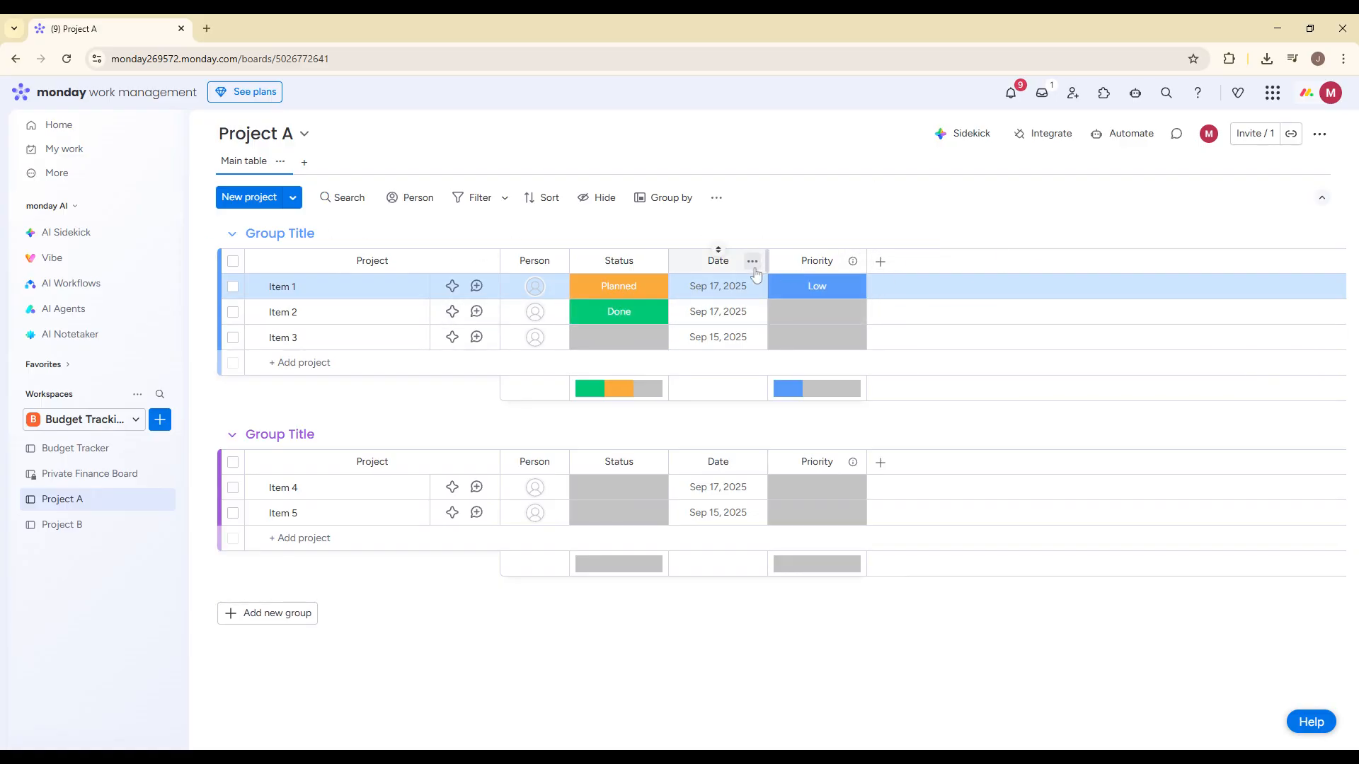
pyautogui.moveTo(725, 271)
pyautogui.mouseDown()
pyautogui.moveTo(913, 271)
pyautogui.moveTo(724, 283)
pyautogui.mouseUp()
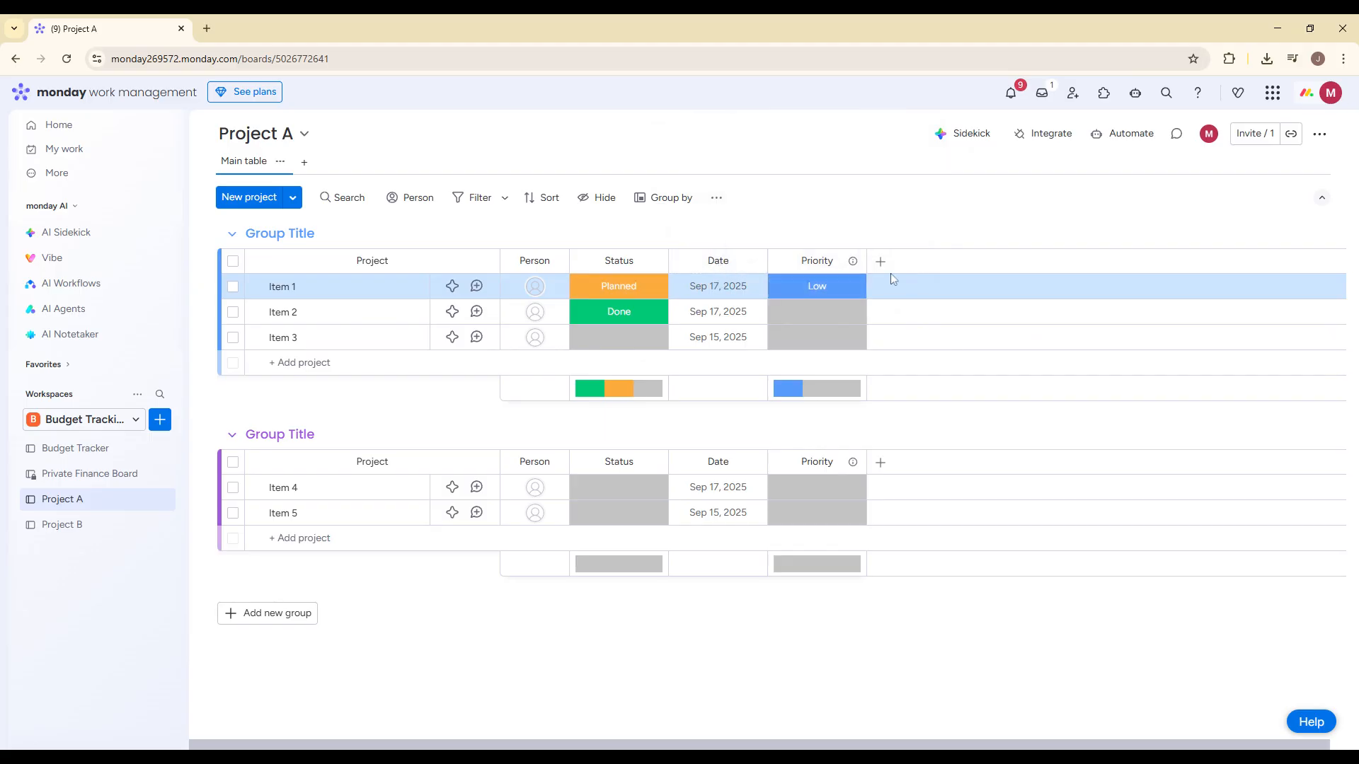
pyautogui.click(718, 260)
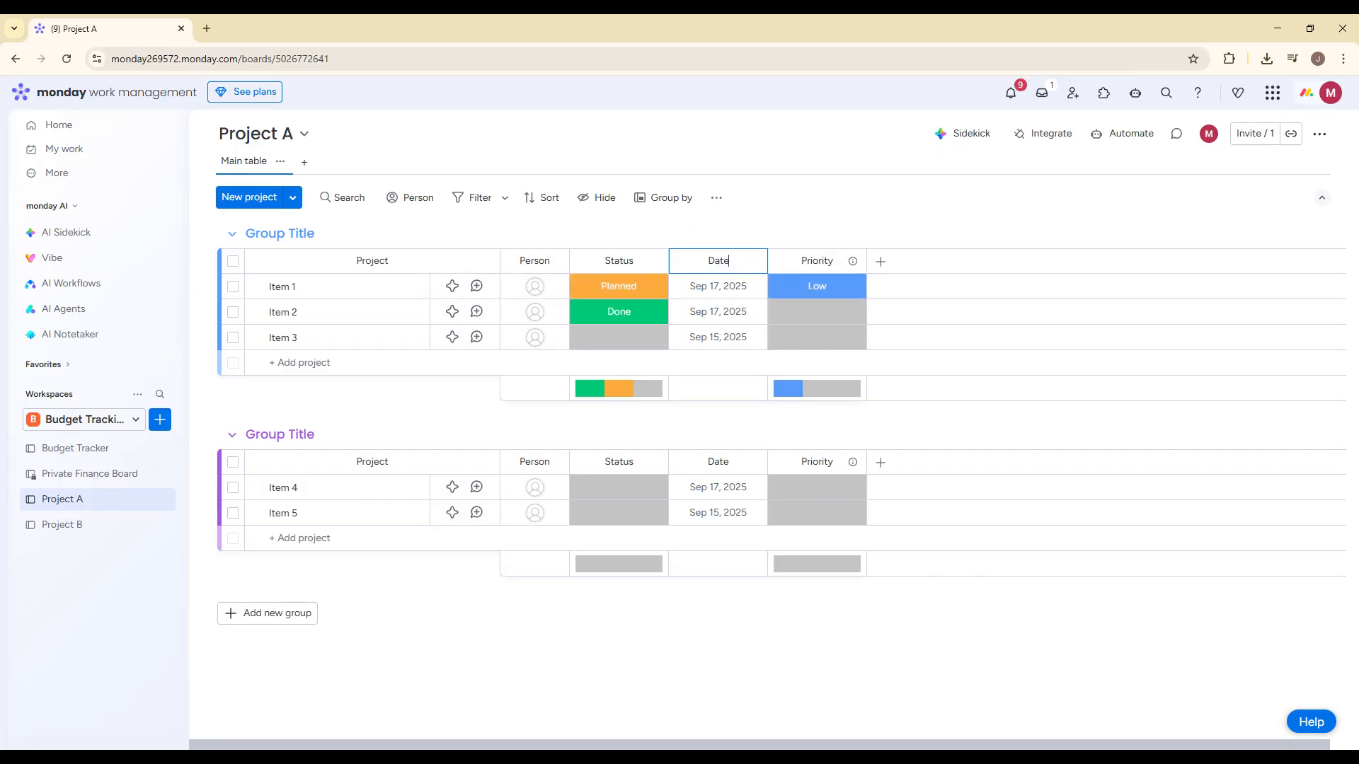
pyautogui.press('Escape')
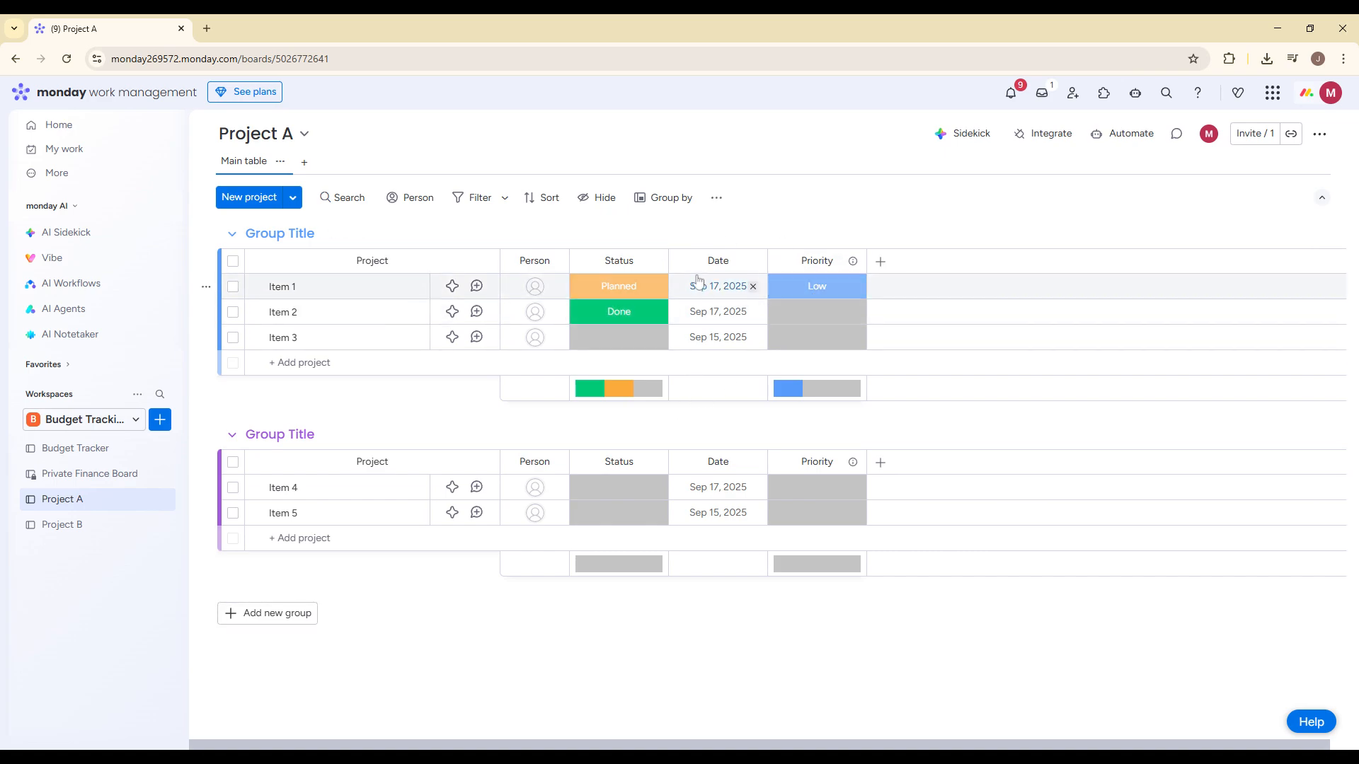
pyautogui.click(840, 283)
pyautogui.click(818, 267)
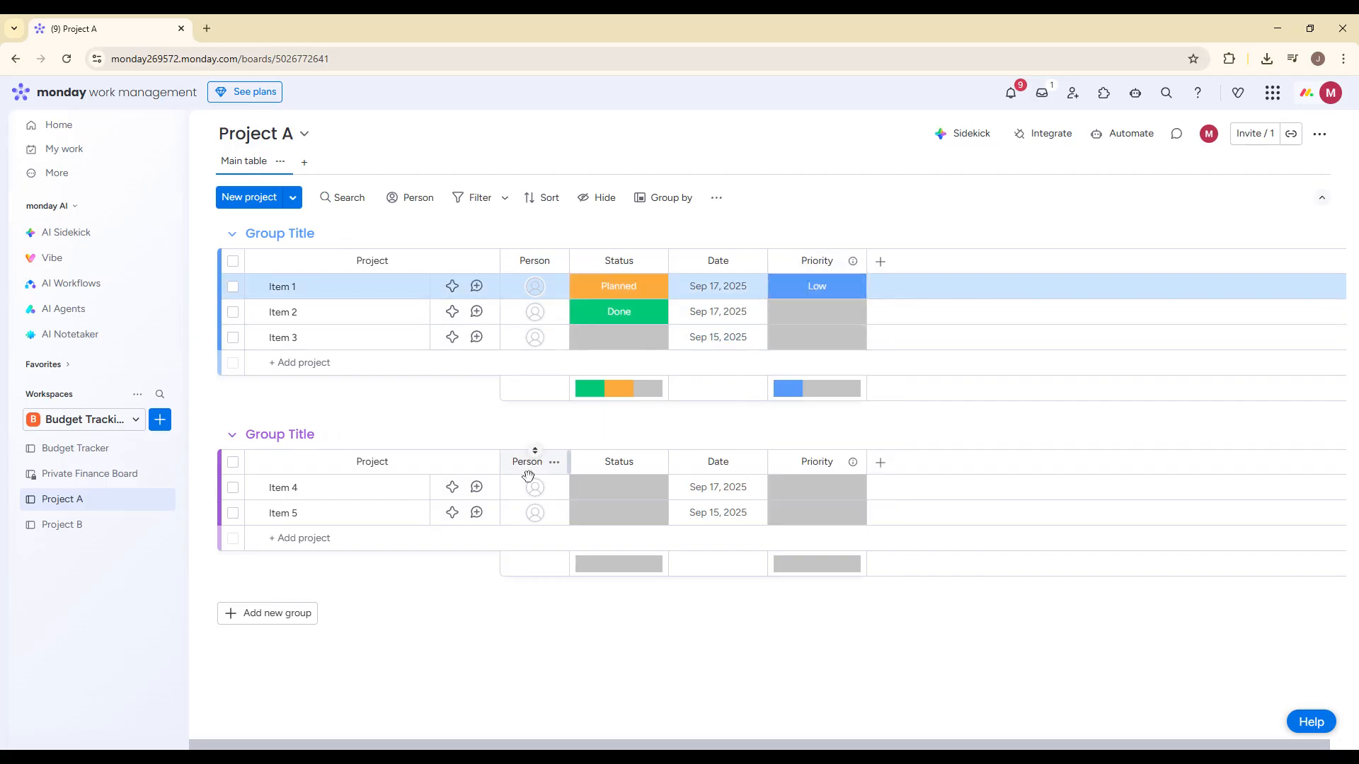
# - Add a new group to the Project A board and name it Planning
pyautogui.click(303, 614)
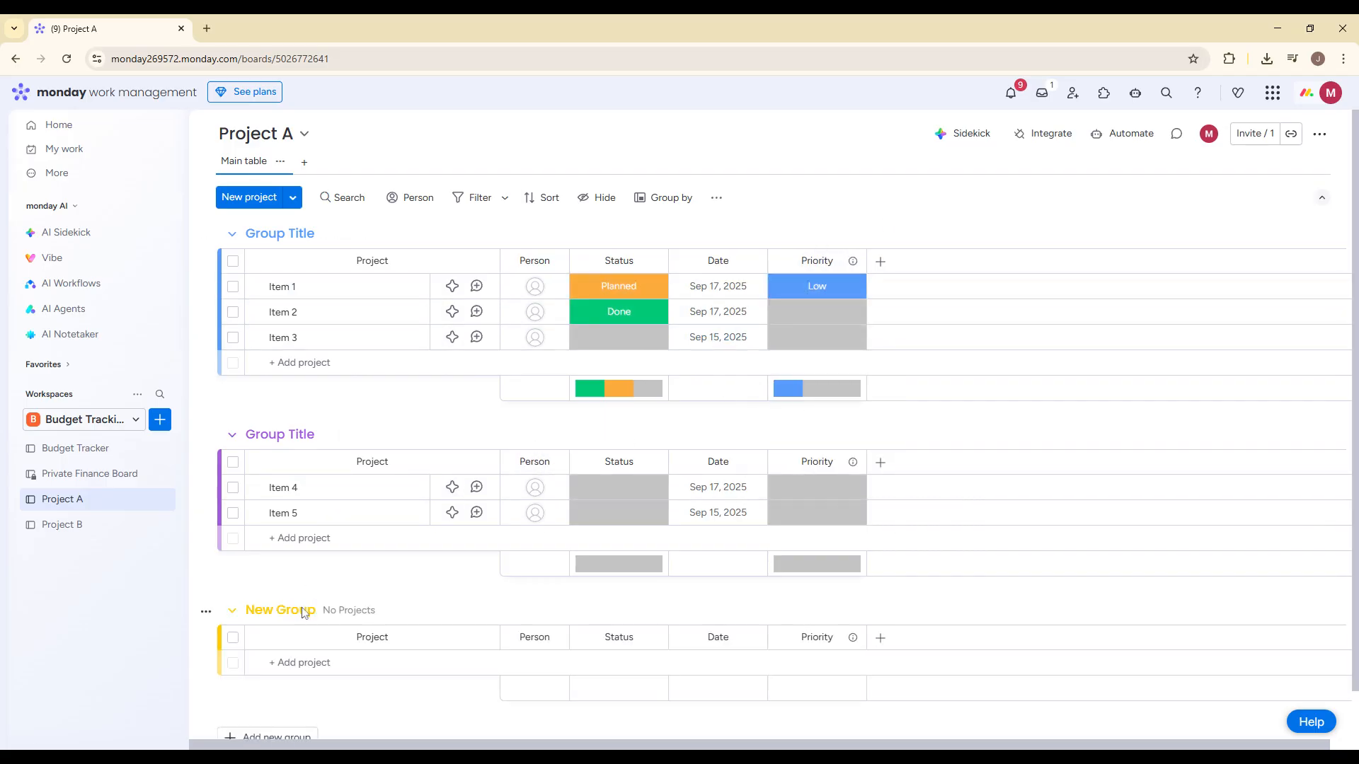
pyautogui.click(300, 617)
pyautogui.hotkey('ctrl', 'a')
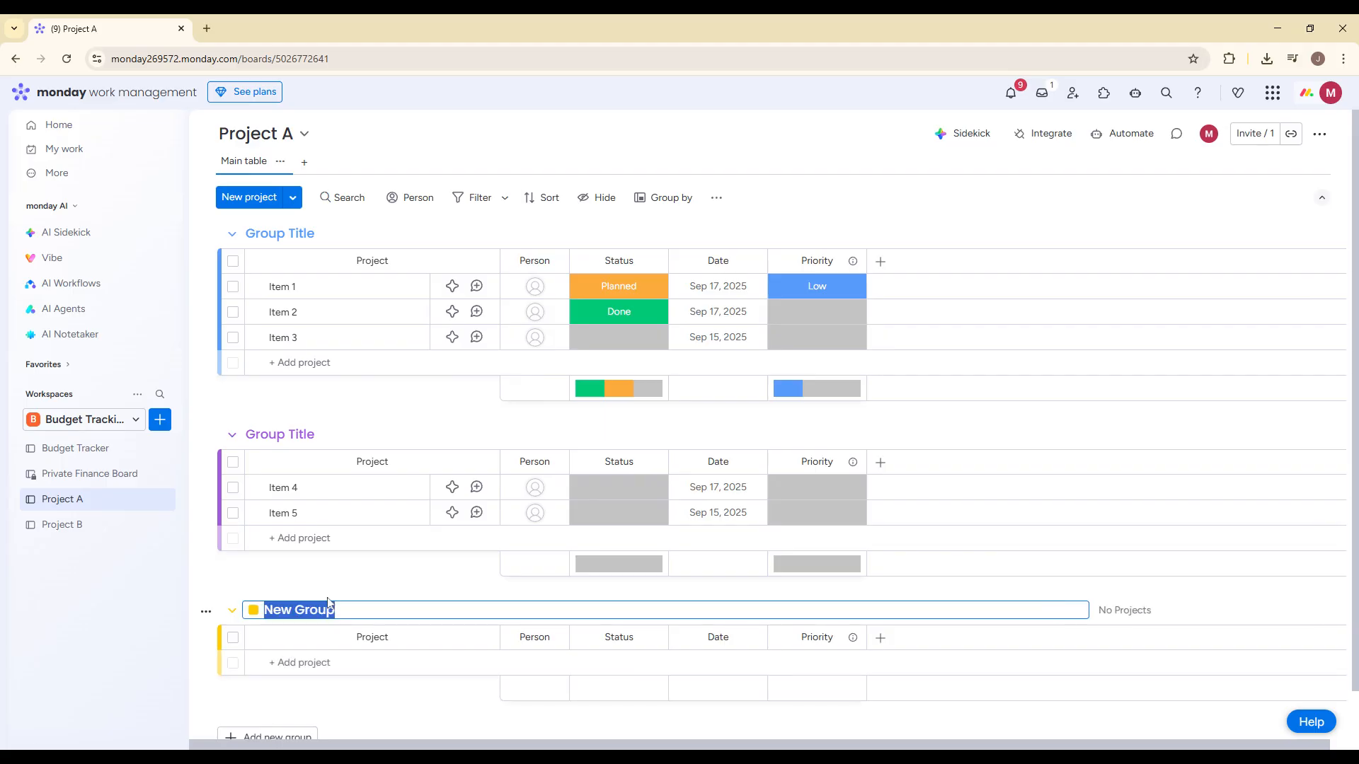
pyautogui.write('Planning')
pyautogui.press('Return')
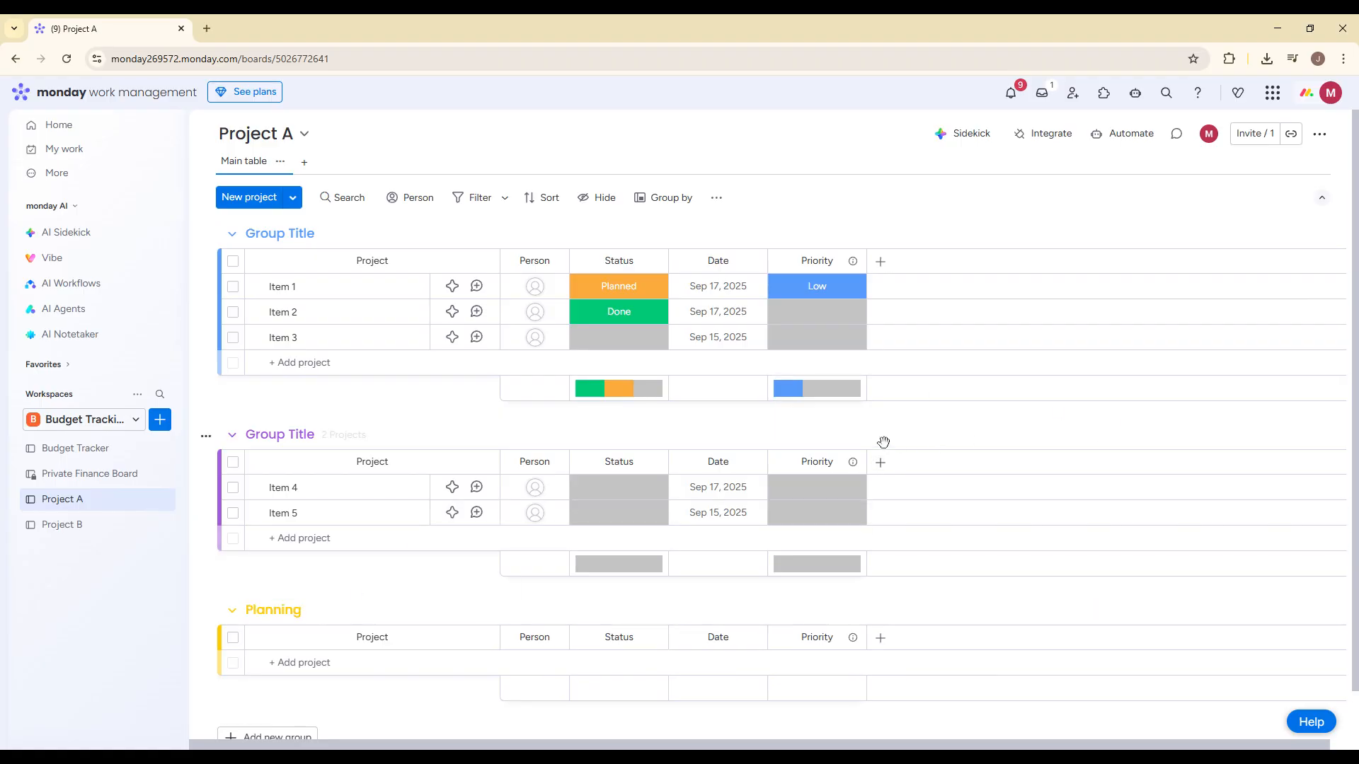
# - Delete the group that contains Item 4 and Item 5
pyautogui.click(206, 439)
pyautogui.click(269, 409)
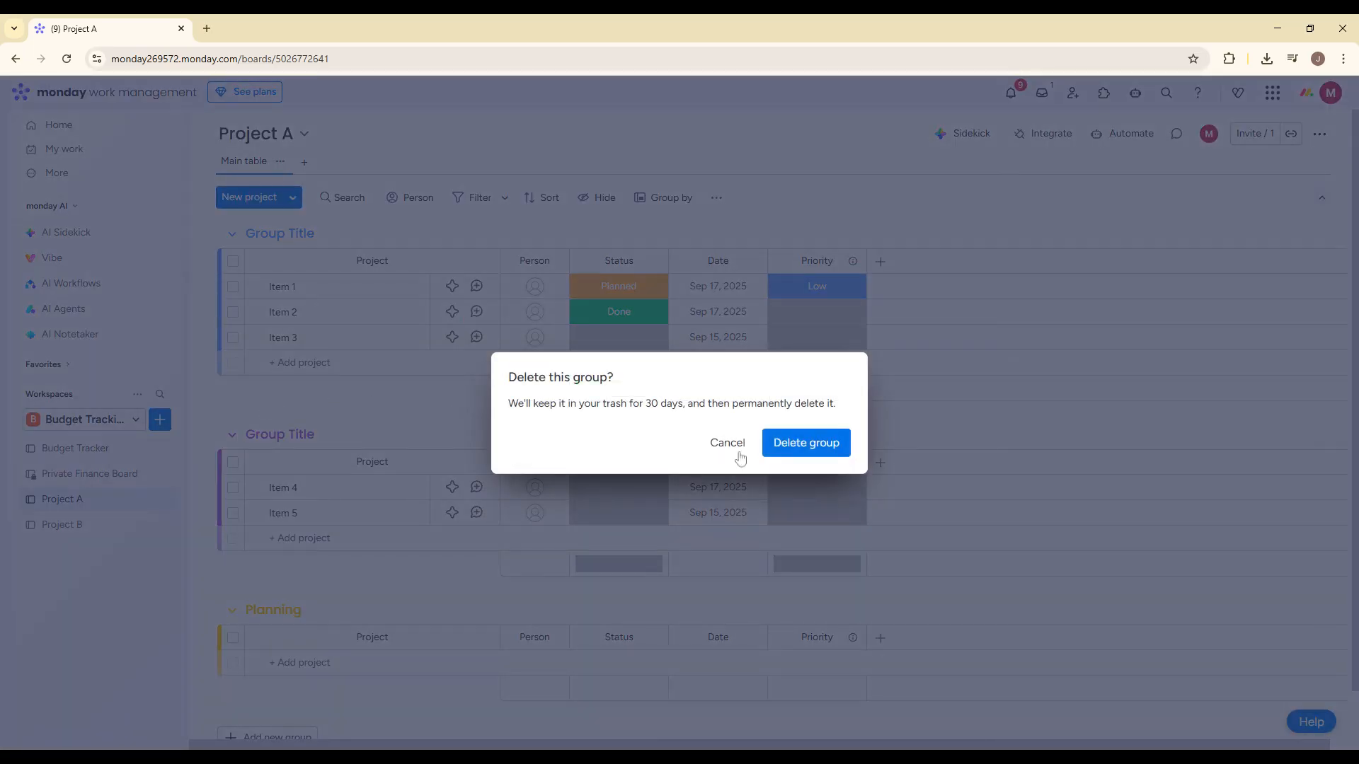
pyautogui.click(839, 450)
# - Move Item 3 into the Planning group and place the Priority column between Status and Date
pyautogui.moveTo(319, 338); pyautogui.dragTo(308, 444)
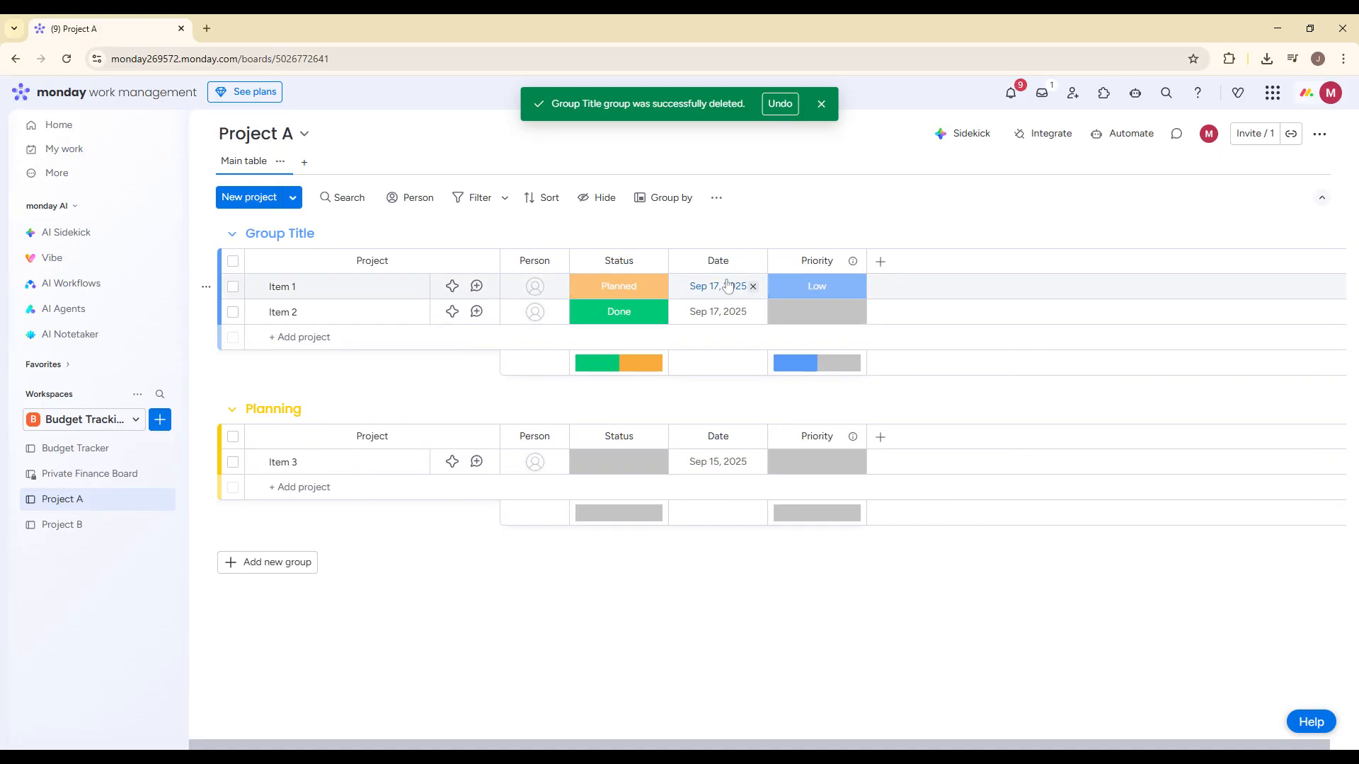
pyautogui.click(818, 286)
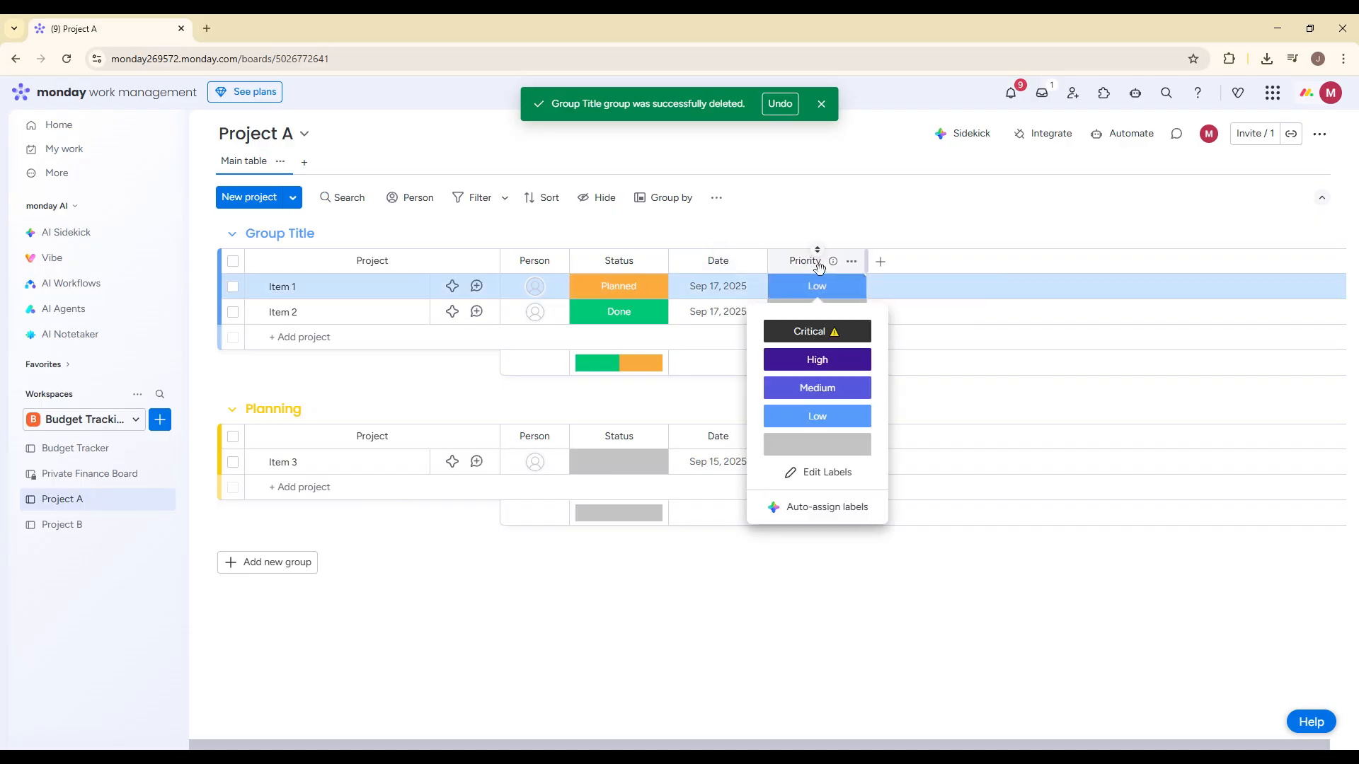
pyautogui.moveTo(818, 261); pyautogui.dragTo(695, 242)
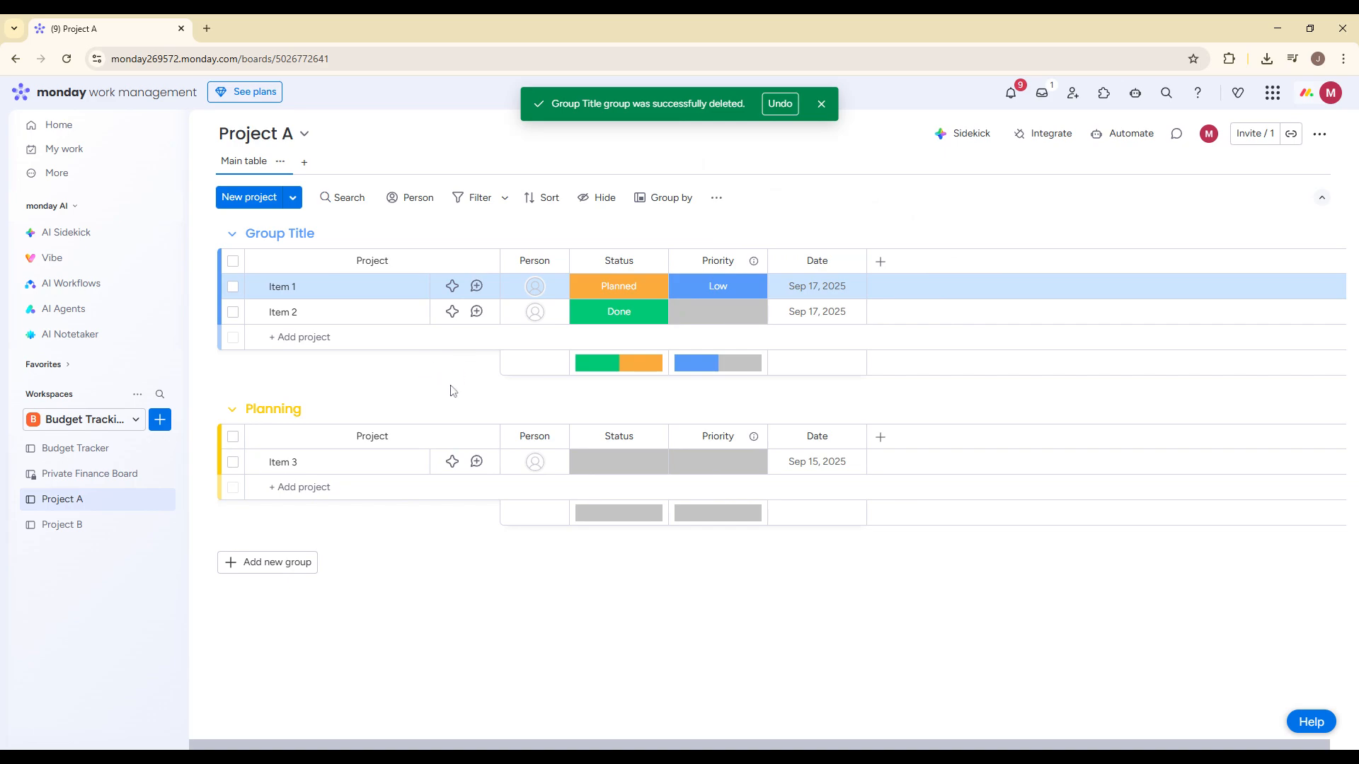
pyautogui.click(831, 103)
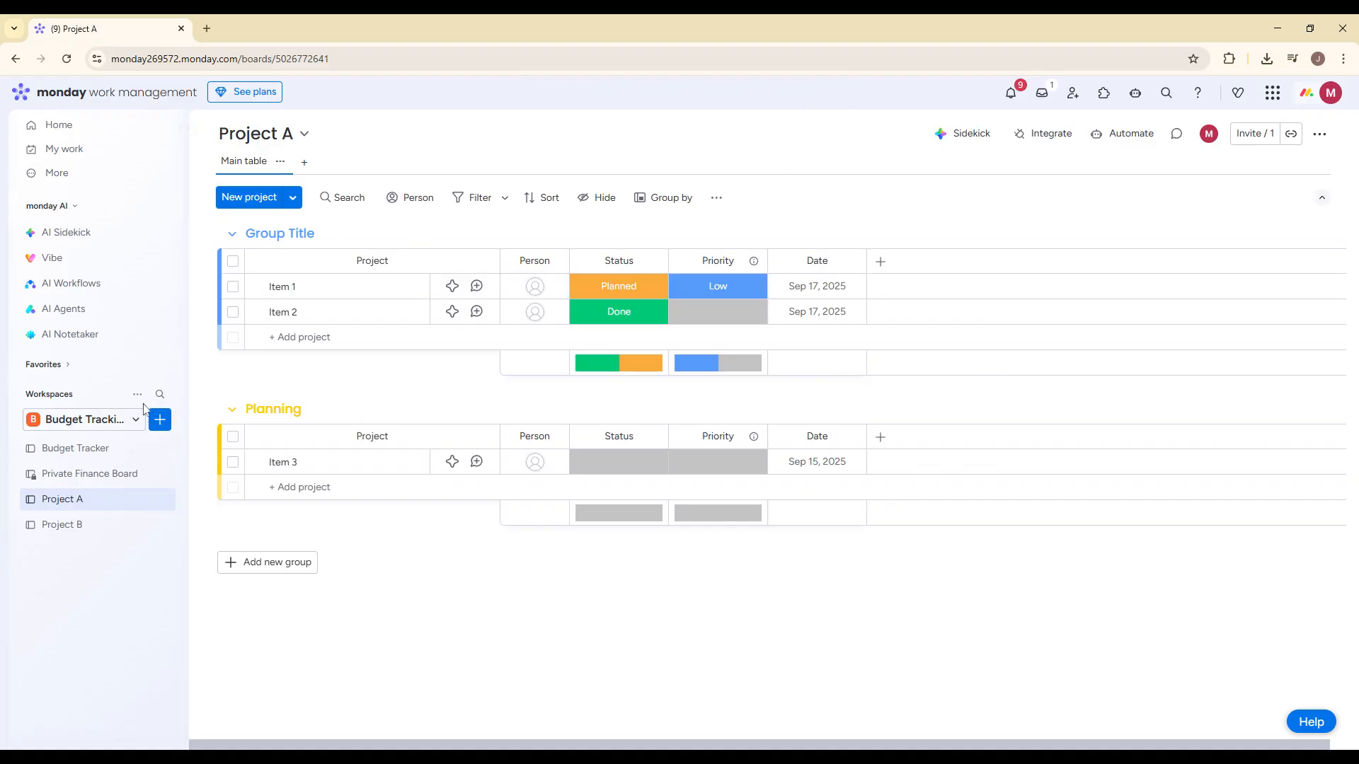
# - Create a dashboard in the workspace with the default name and Main privacy
pyautogui.click(160, 420)
pyautogui.click(234, 556)
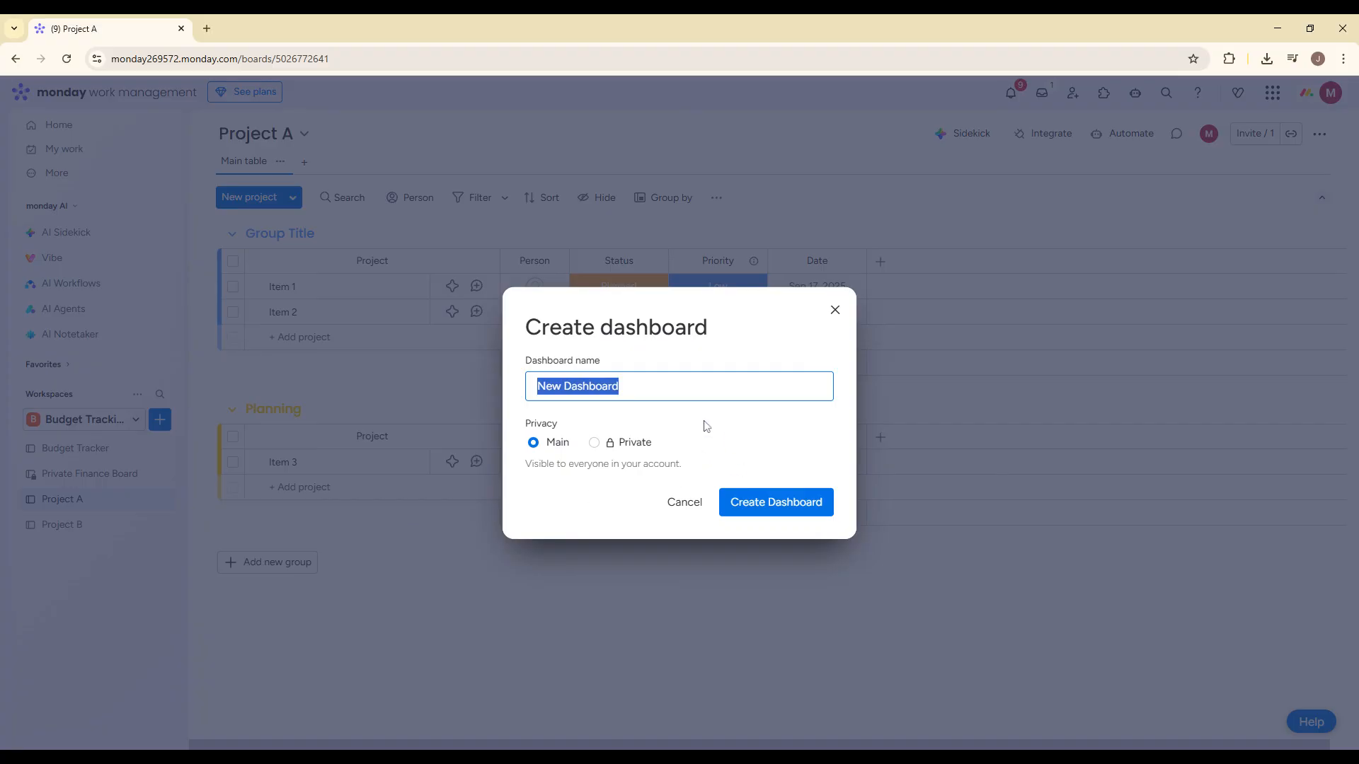
pyautogui.click(754, 489)
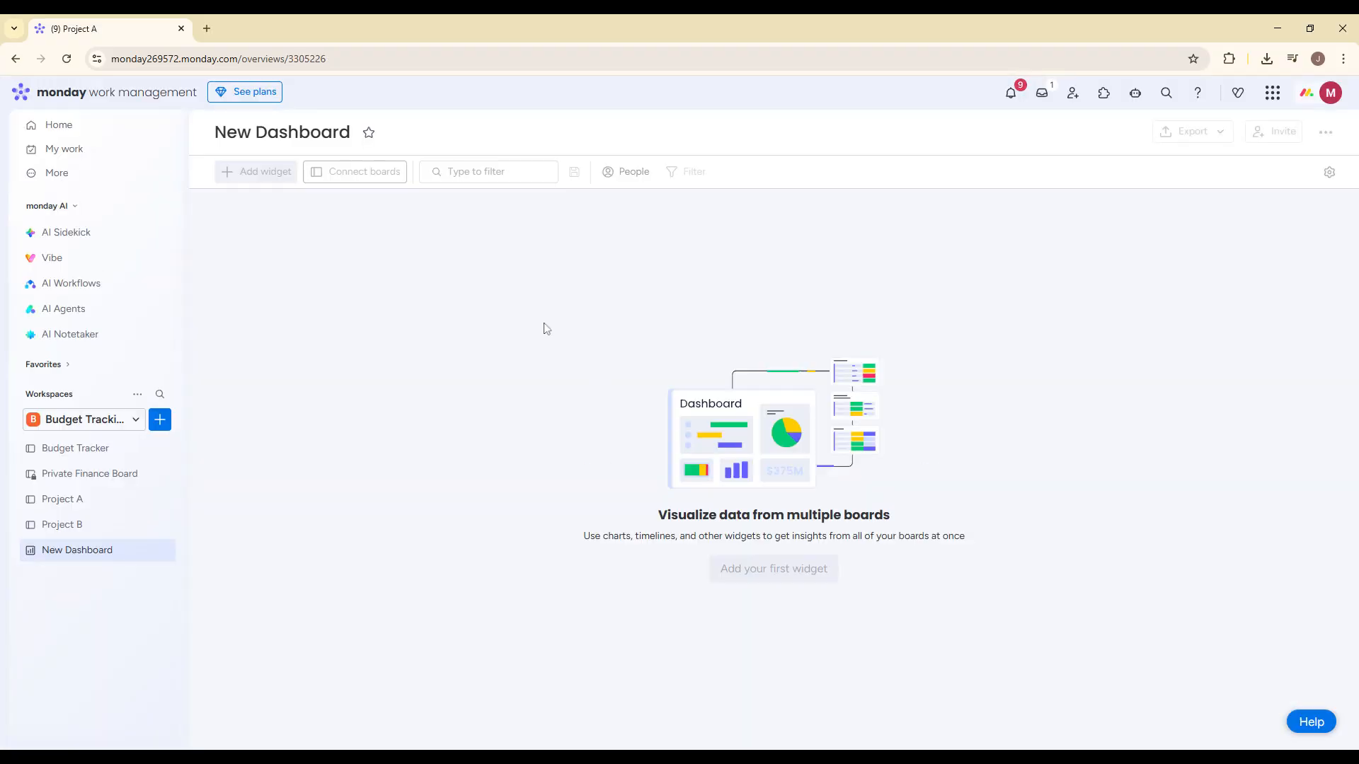
# - Add a Gantt widget to the dashboard and connect the Project A and Project B boards to it
pyautogui.click(273, 174)
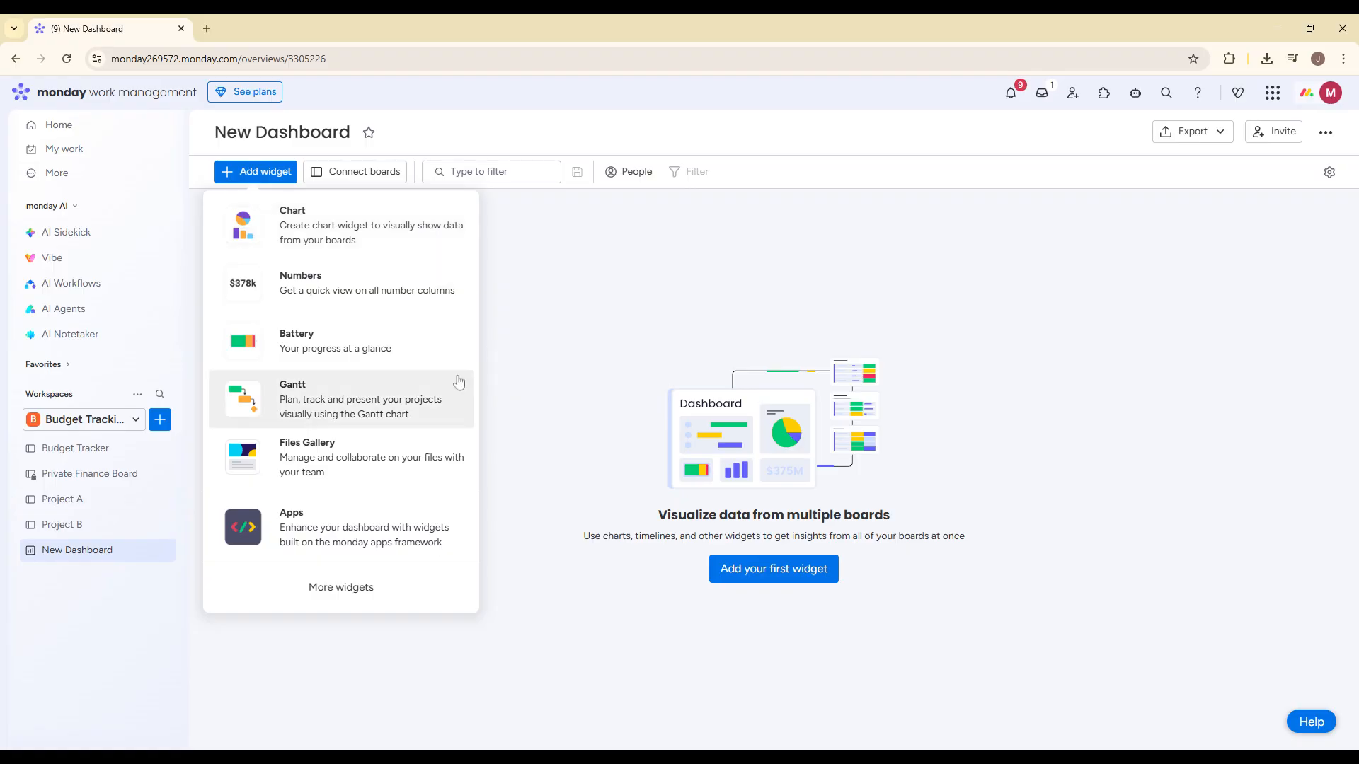
pyautogui.click(424, 402)
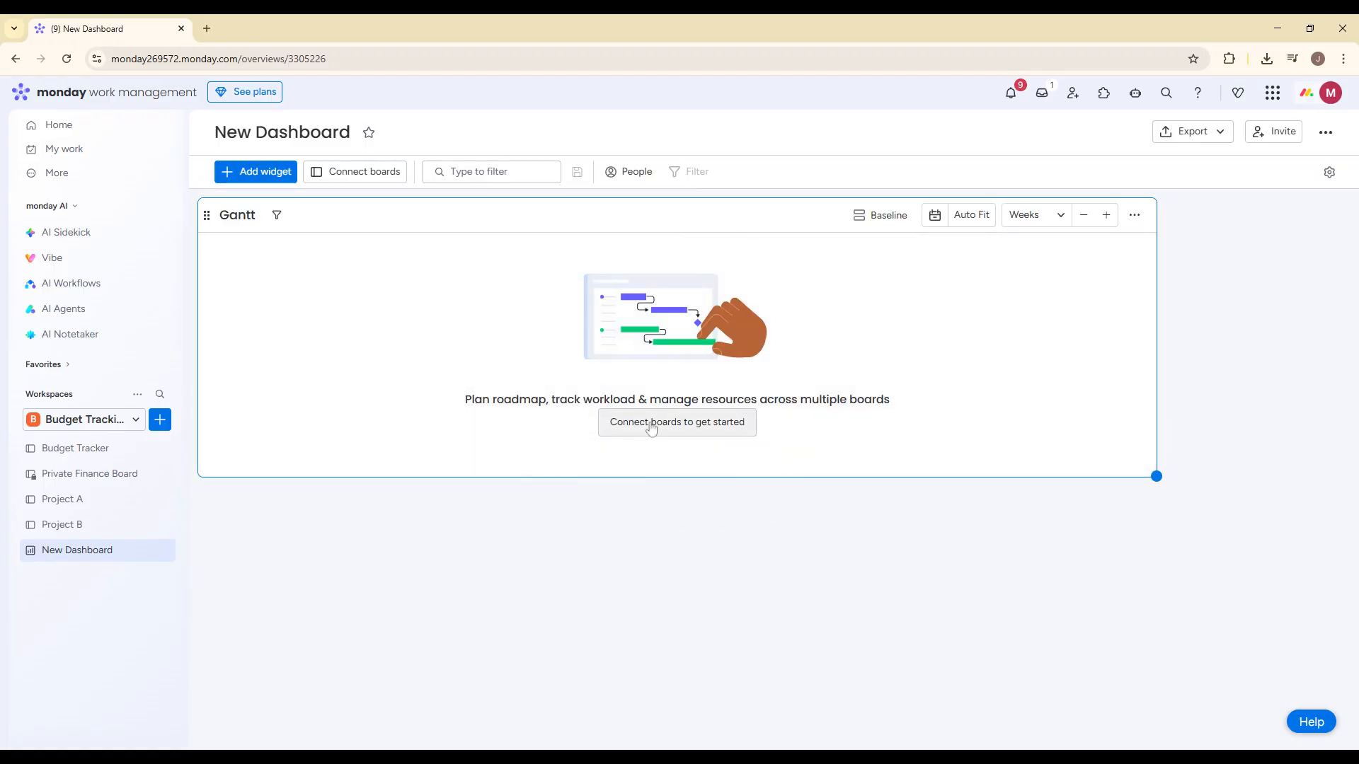
pyautogui.click(646, 422)
pyautogui.click(641, 371)
pyautogui.click(616, 436)
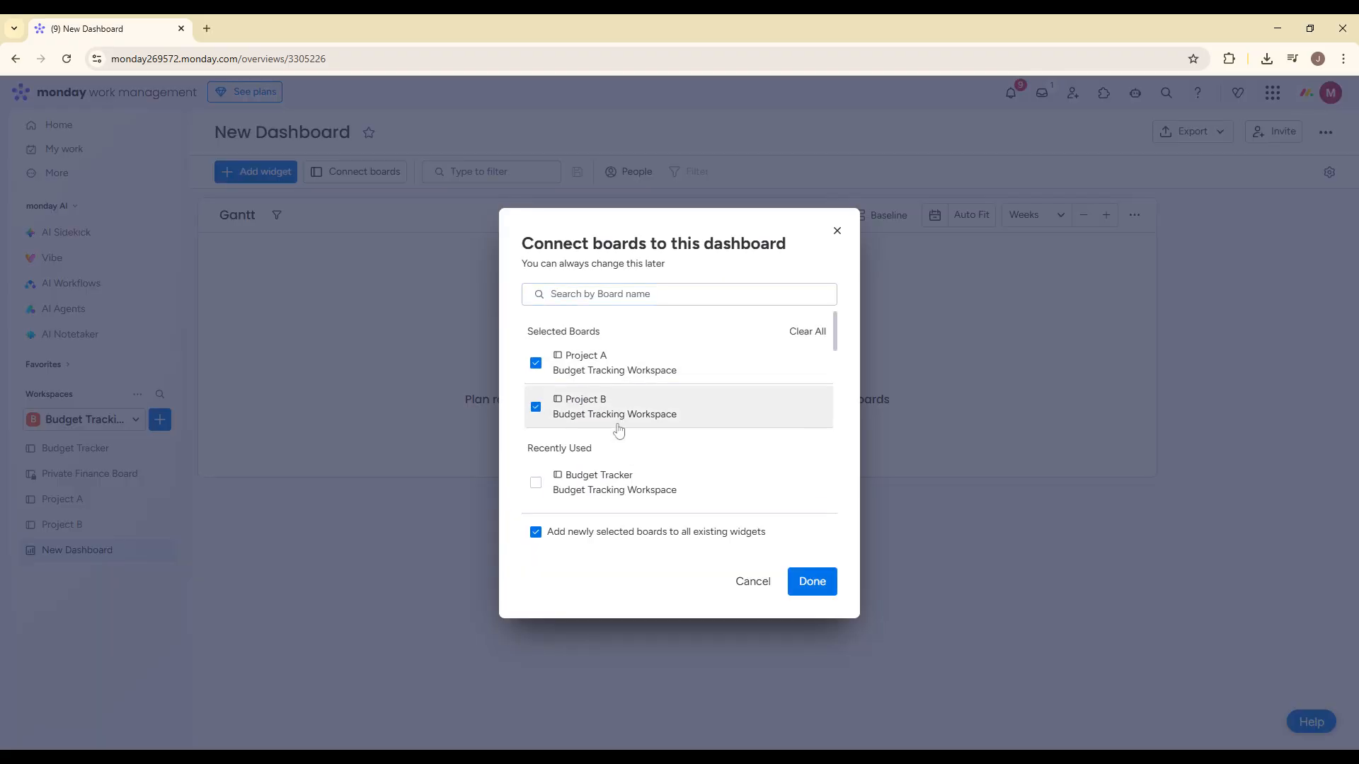
pyautogui.click(810, 576)
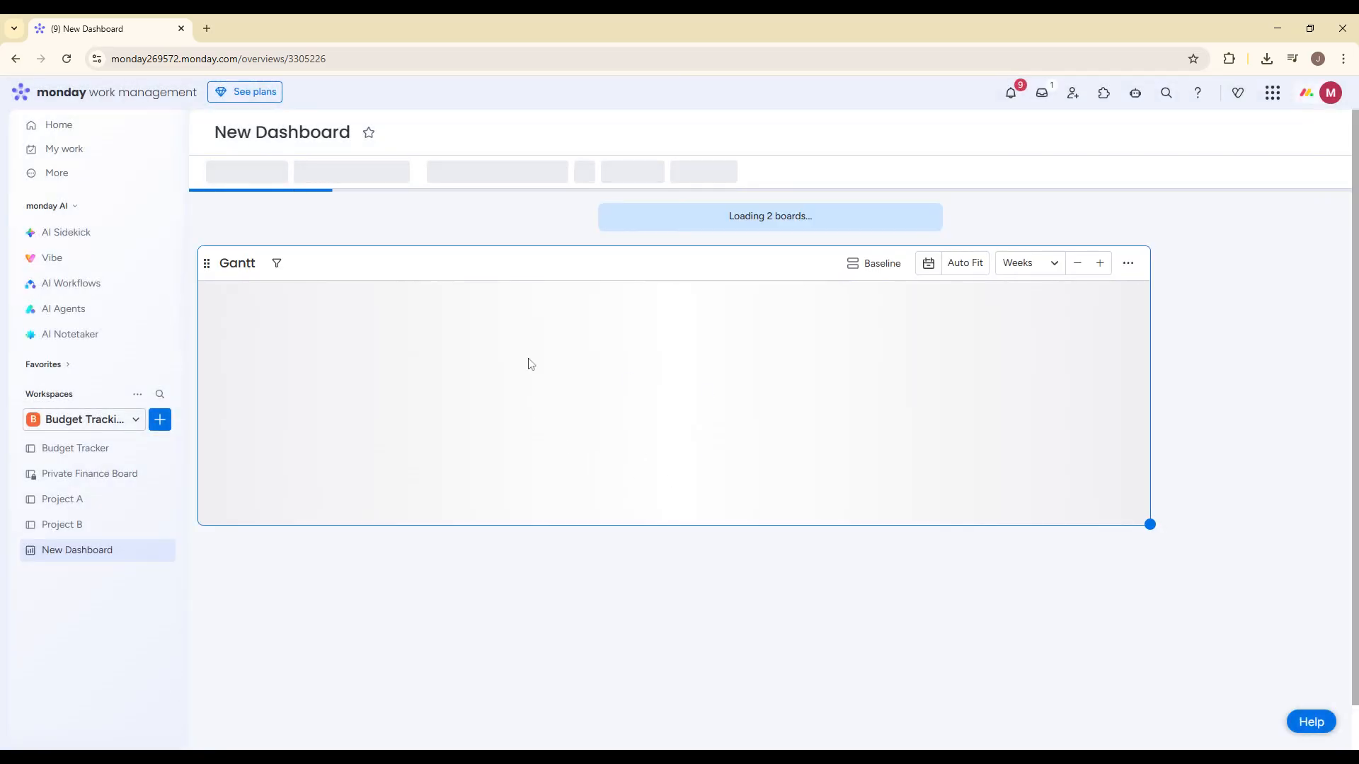